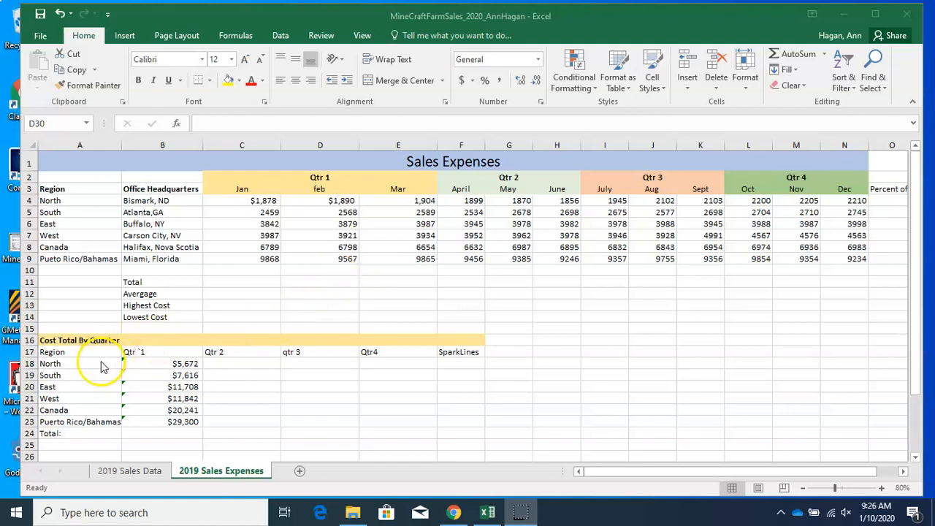
Examine the regional monthly expenses and the Qtr 1 cost formulas in the Cost Total By Quarter table
{"action": "scroll", "coordinate": [98, 359], "scroll_direction": "down", "scroll_amount": 1}
{"action": "left_click", "coordinate": [98, 317]}
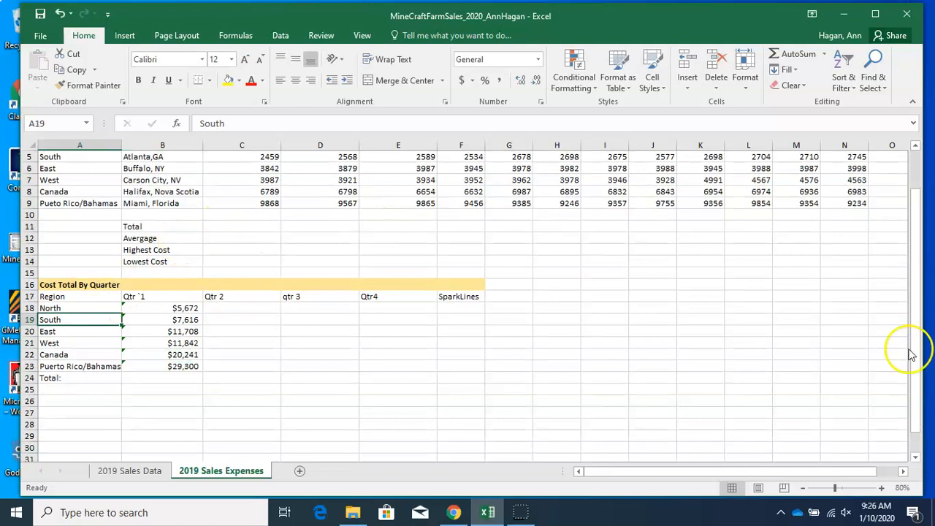
{"action": "left_click_drag", "start_coordinate": [915, 356], "coordinate": [915, 316]}
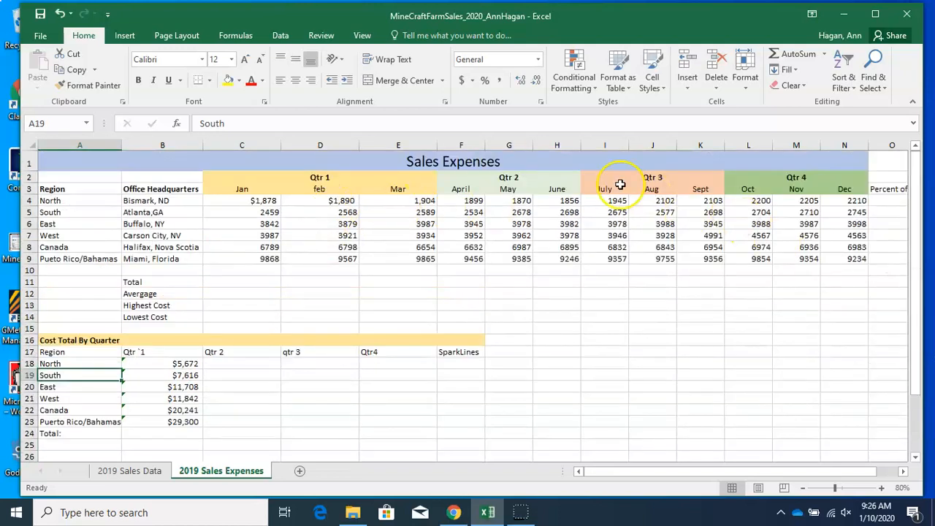
{"action": "left_click", "coordinate": [80, 200]}
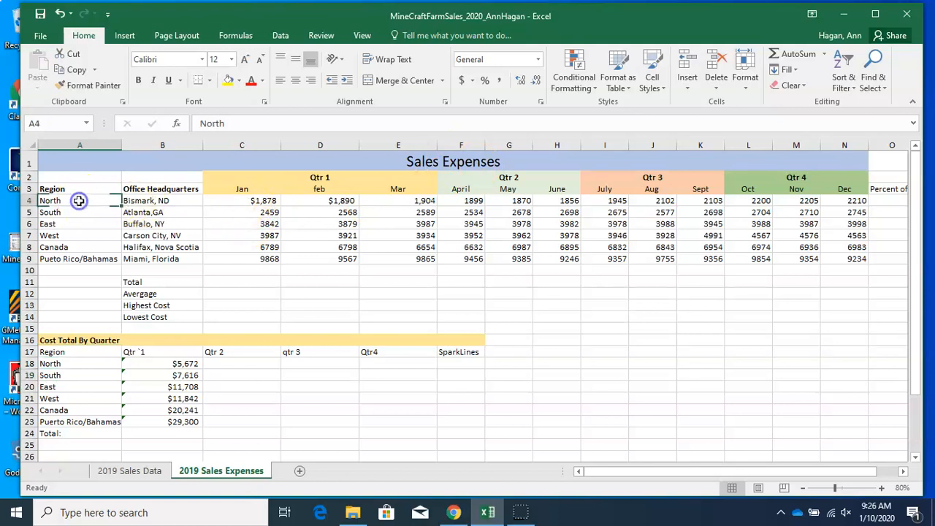
{"action": "left_click", "coordinate": [216, 201]}
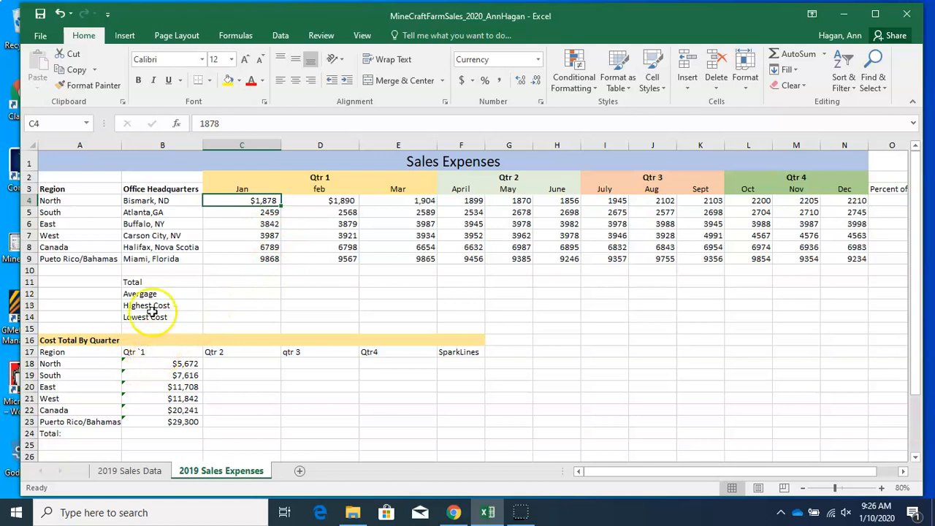
{"action": "left_click", "coordinate": [81, 200]}
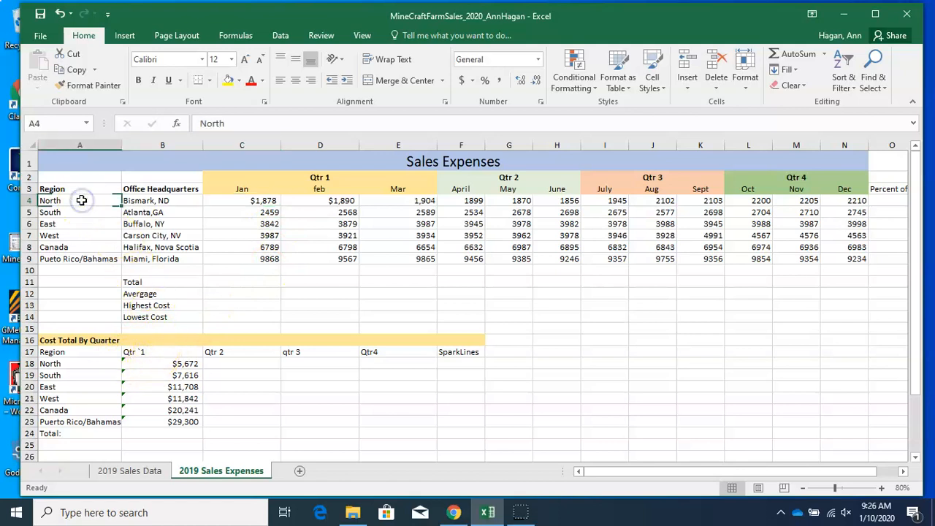
{"action": "left_click", "coordinate": [233, 199]}
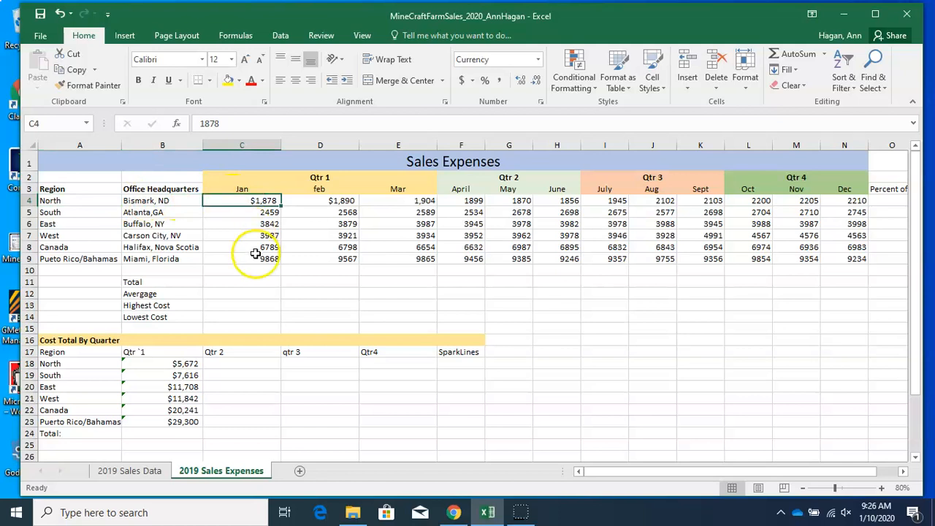
{"action": "left_click", "coordinate": [242, 284]}
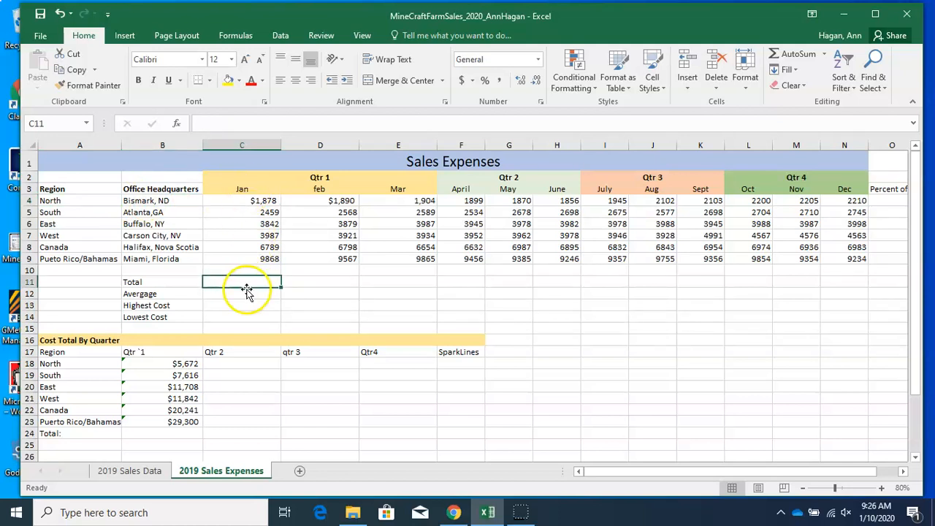
{"action": "left_click_drag", "start_coordinate": [918, 244], "coordinate": [918, 271]}
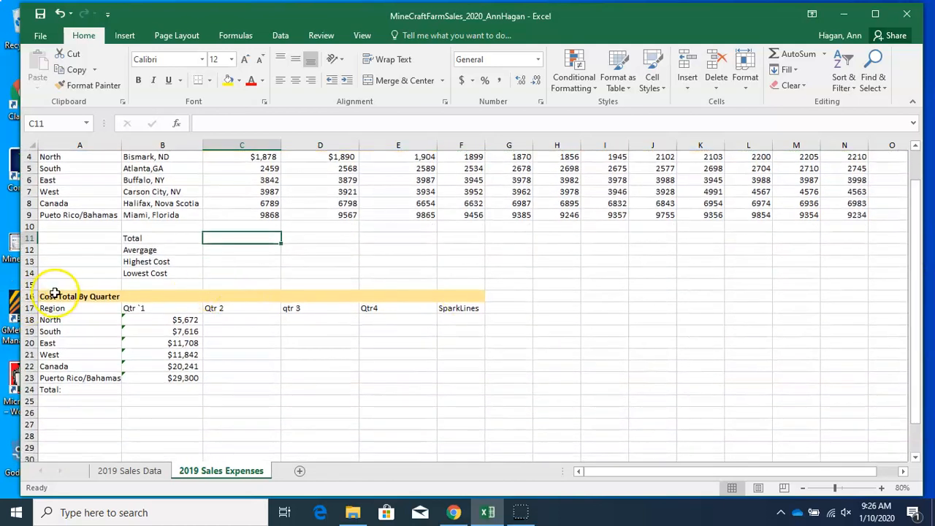
{"action": "left_click", "coordinate": [86, 319]}
{"action": "left_click", "coordinate": [191, 319]}
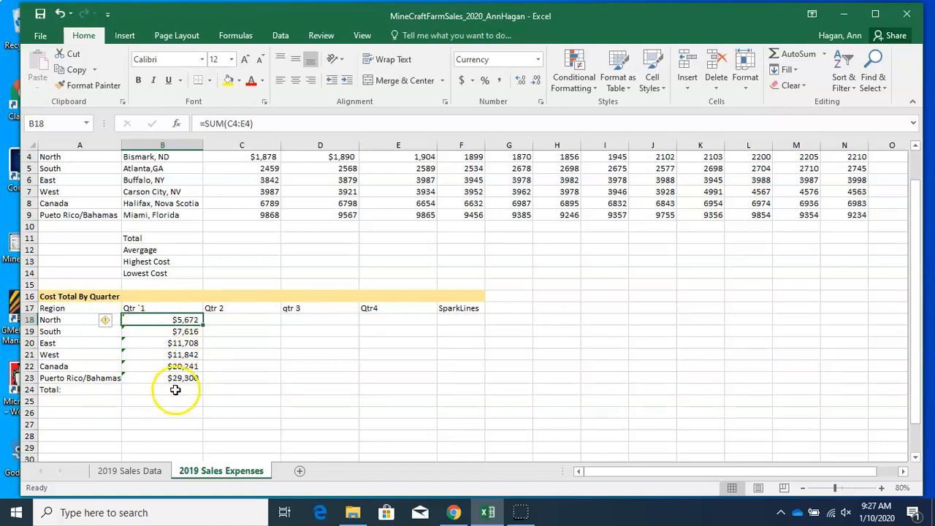
Total the Qtr 1 costs in B24 with AutoSum over B18:B23
{"action": "left_click", "coordinate": [175, 390]}
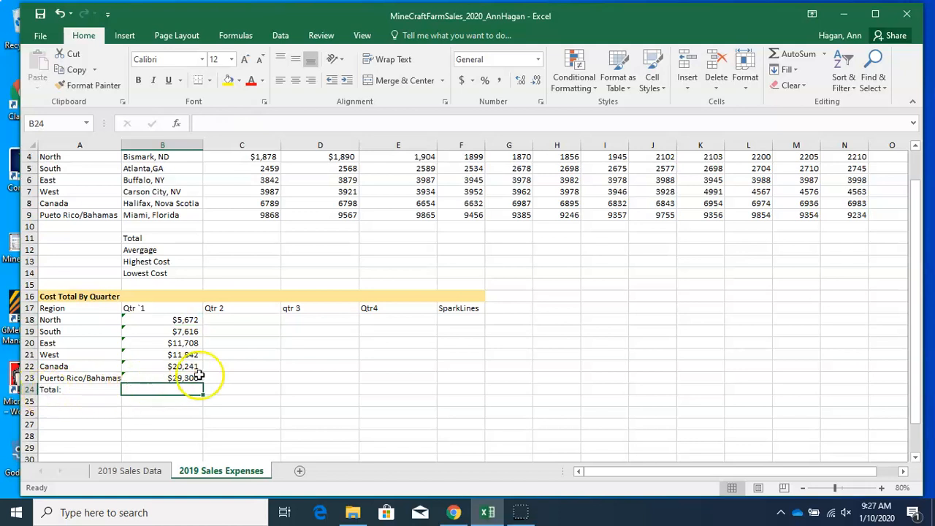
{"action": "left_click", "coordinate": [796, 54]}
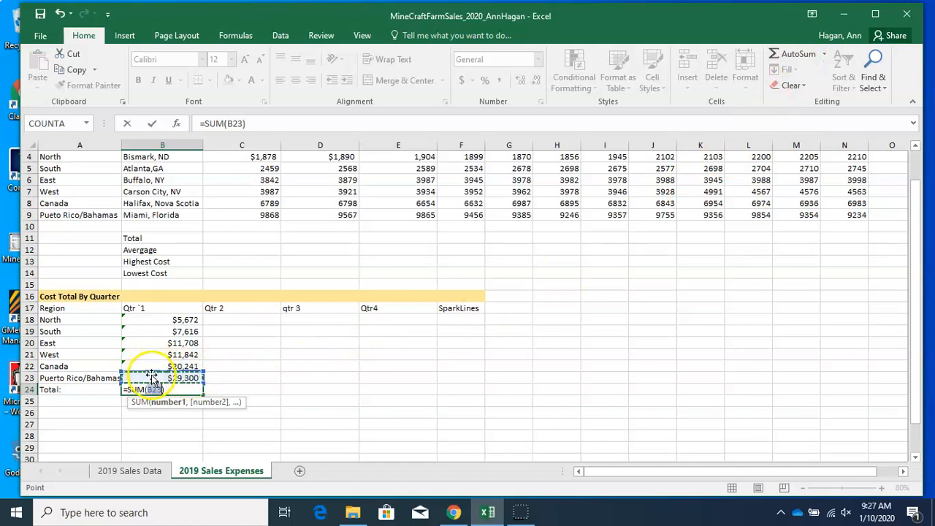
{"action": "left_click", "coordinate": [179, 320]}
{"action": "left_click_drag", "start_coordinate": [179, 320], "coordinate": [181, 377]}
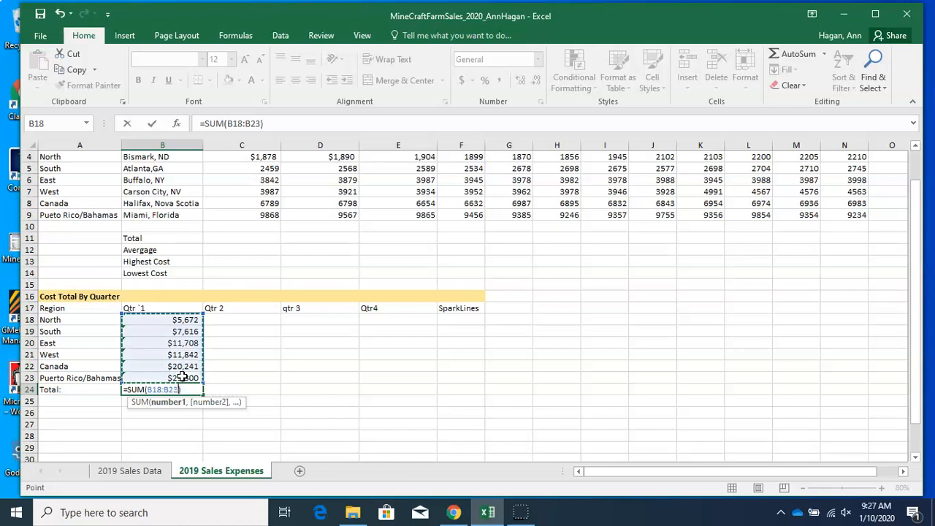
{"action": "key", "text": "Return"}
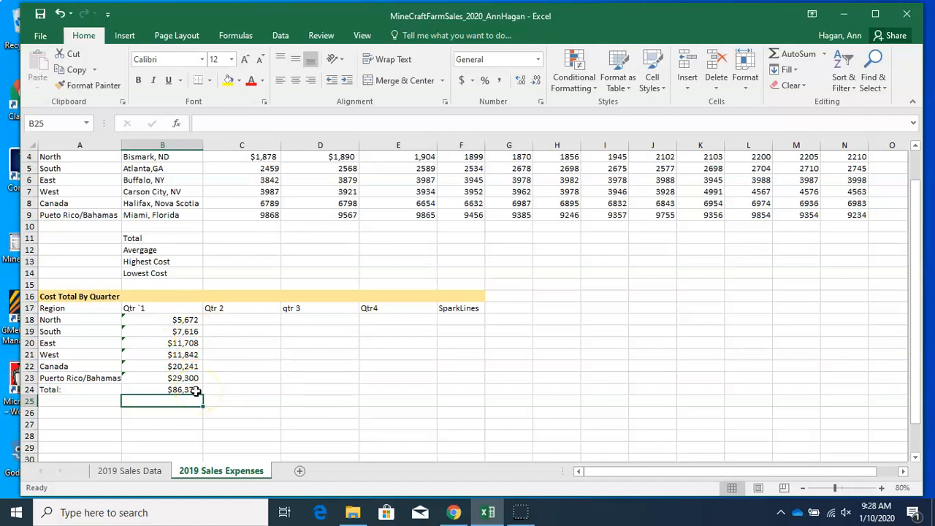
Add a Region heading in A26 and copy the region names from A18:A23 beneath it
{"action": "left_click", "coordinate": [106, 412]}
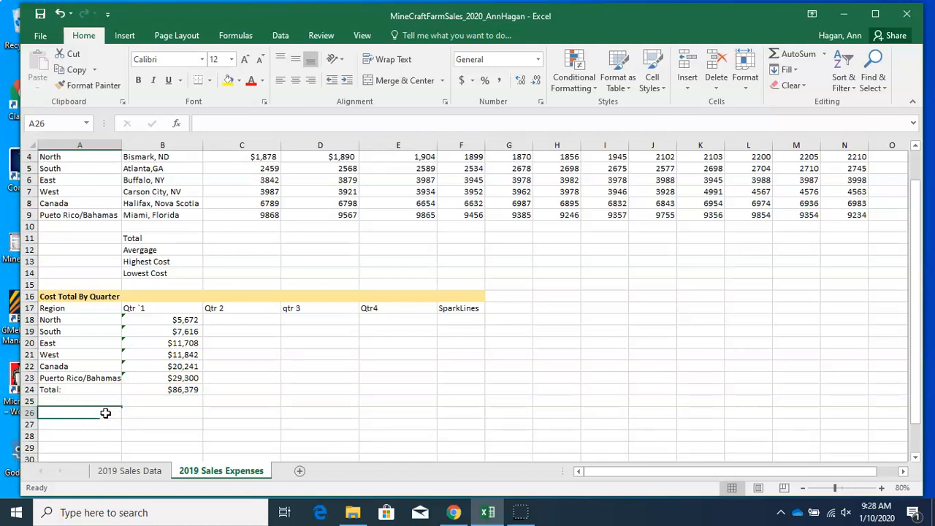
{"action": "type", "text": "Region"}
{"action": "key", "text": "ctrl+Return"}
{"action": "left_click", "coordinate": [107, 425]}
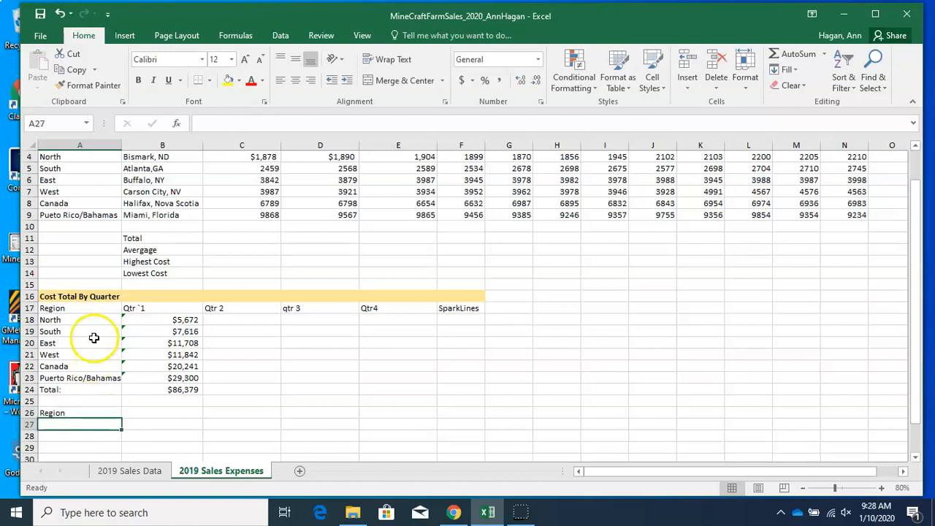
{"action": "left_click_drag", "start_coordinate": [93, 319], "coordinate": [90, 374]}
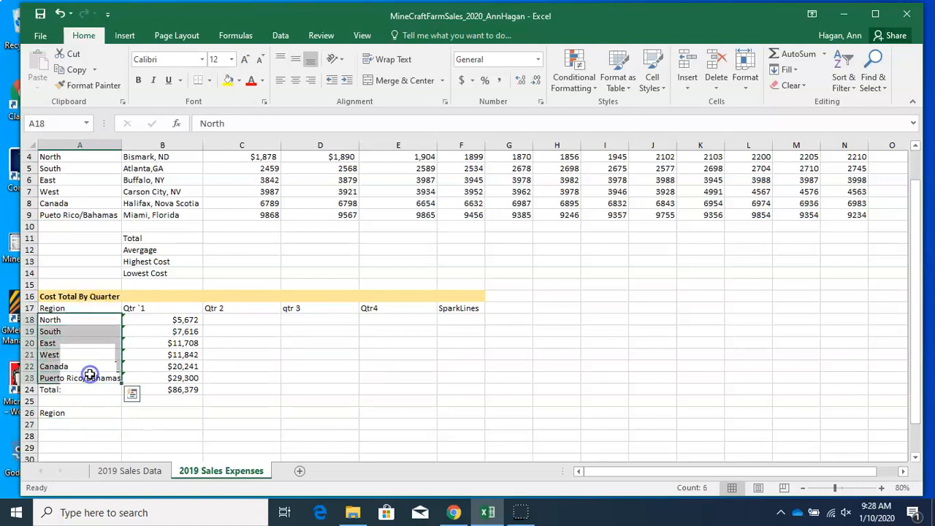
{"action": "left_click", "coordinate": [77, 70]}
{"action": "left_click", "coordinate": [69, 424]}
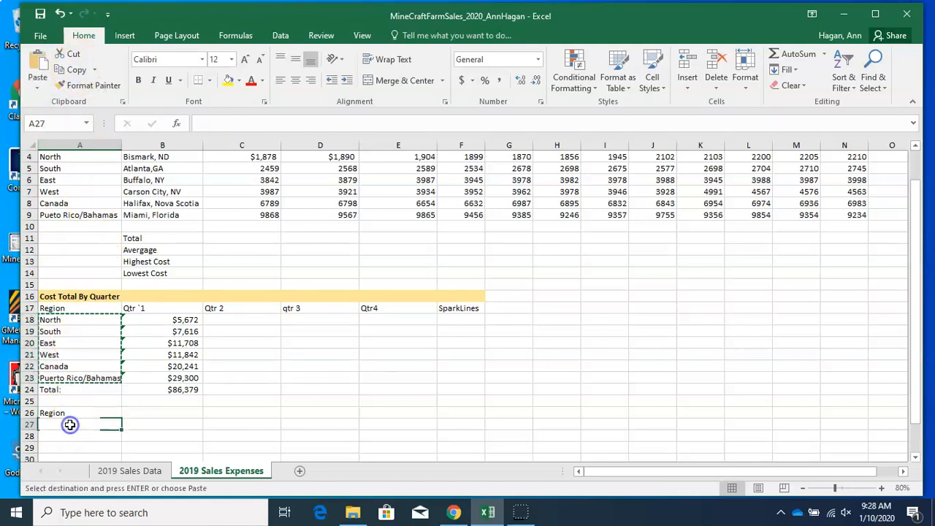
{"action": "left_click", "coordinate": [38, 64]}
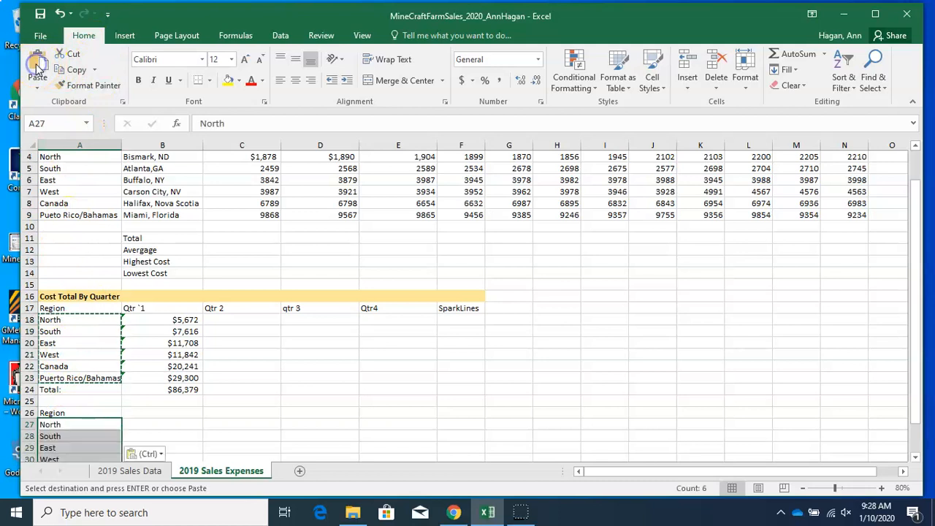
Enter the heading 'Percentage of Costs' in B26 and fill it across to E26
{"action": "left_click_drag", "start_coordinate": [913, 280], "coordinate": [923, 321]}
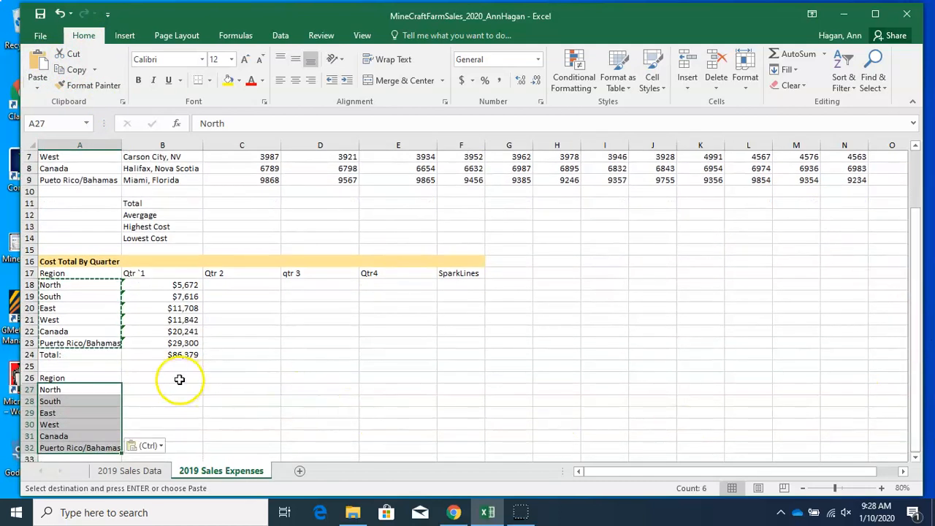
{"action": "left_click", "coordinate": [179, 379]}
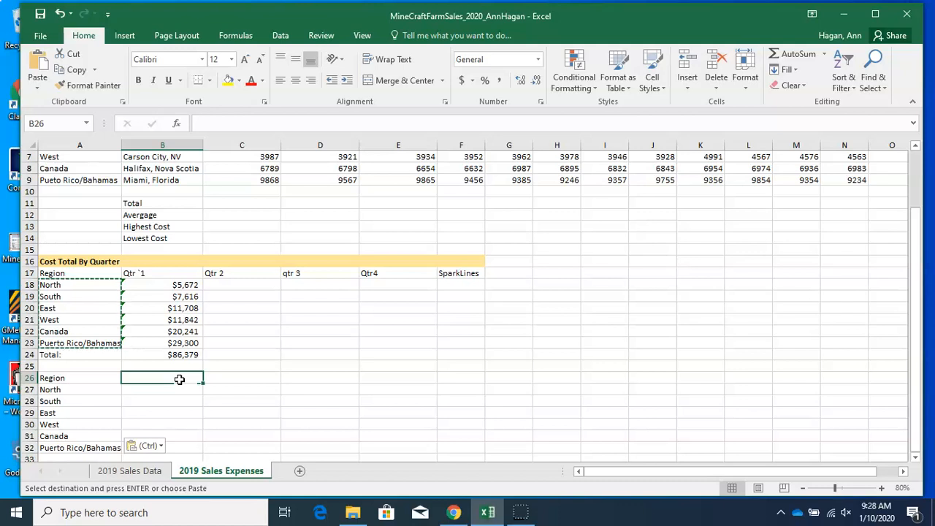
{"action": "type", "text": "Percentag"}
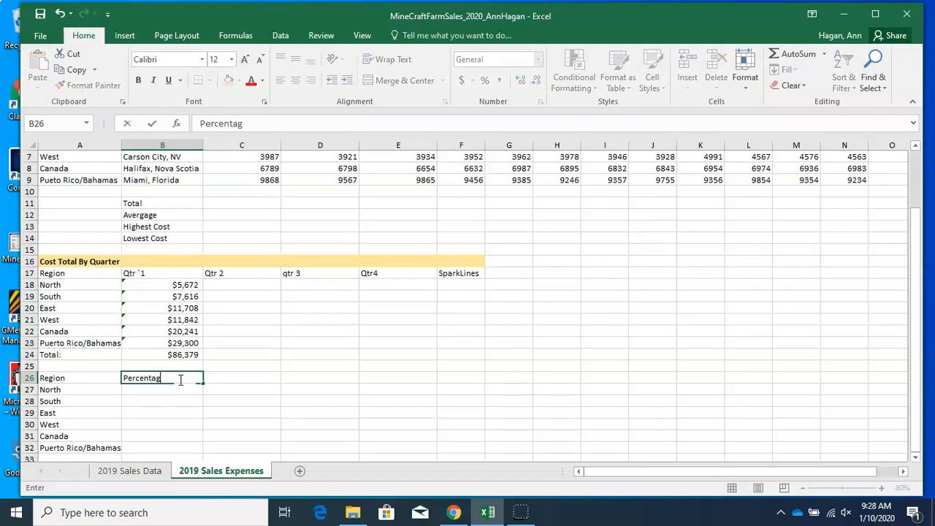
{"action": "type", "text": "e of Costs"}
{"action": "left_click", "coordinate": [177, 390]}
{"action": "left_click", "coordinate": [178, 378]}
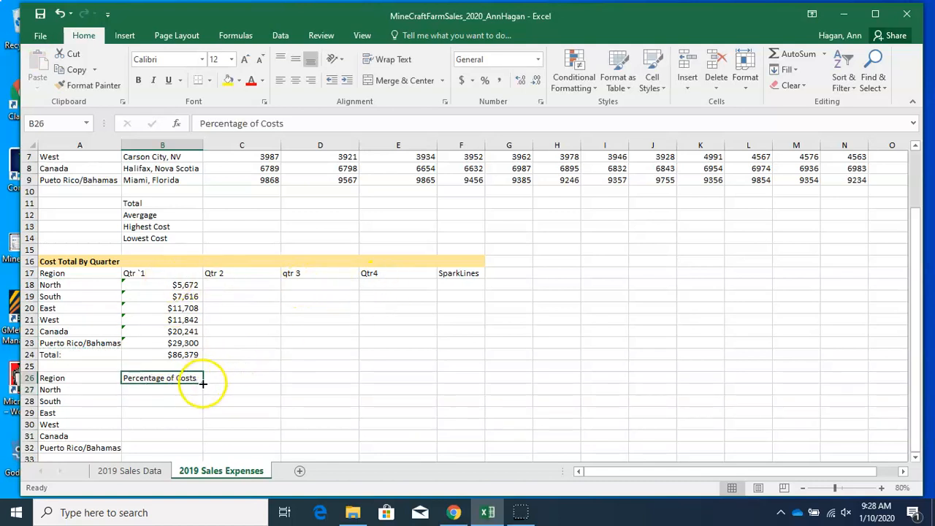
{"action": "left_click_drag", "start_coordinate": [203, 382], "coordinate": [409, 384]}
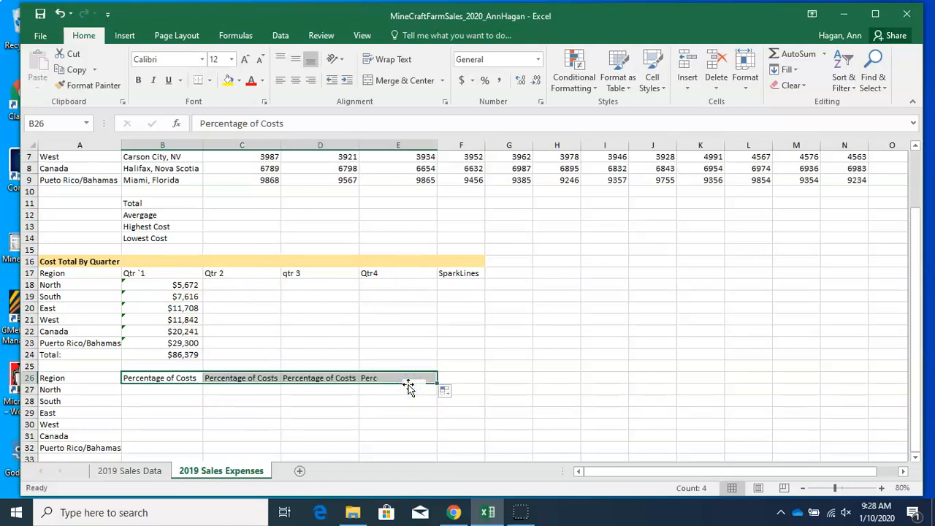
Try narrowing columns C and D, then autofit them back to their contents
{"action": "left_click", "coordinate": [330, 391]}
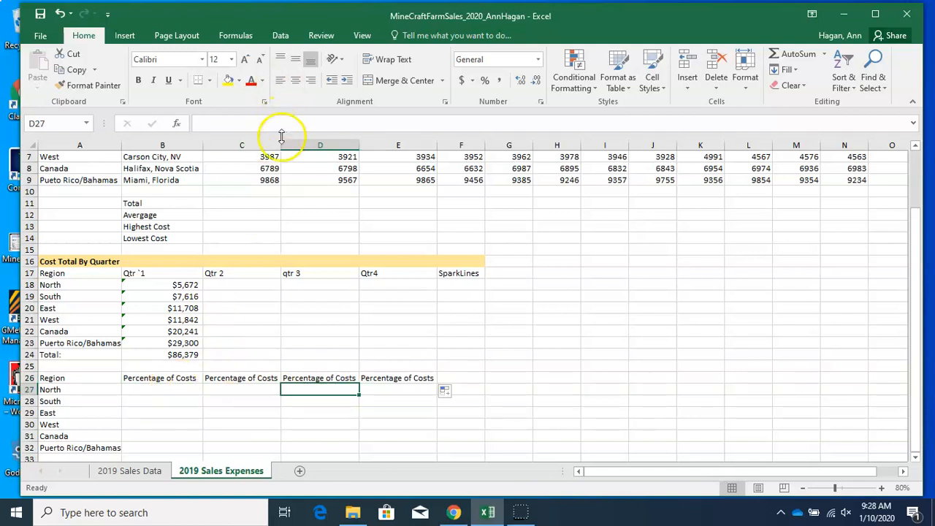
{"action": "left_click_drag", "start_coordinate": [281, 142], "coordinate": [243, 143]}
{"action": "left_click_drag", "start_coordinate": [320, 144], "coordinate": [282, 143]}
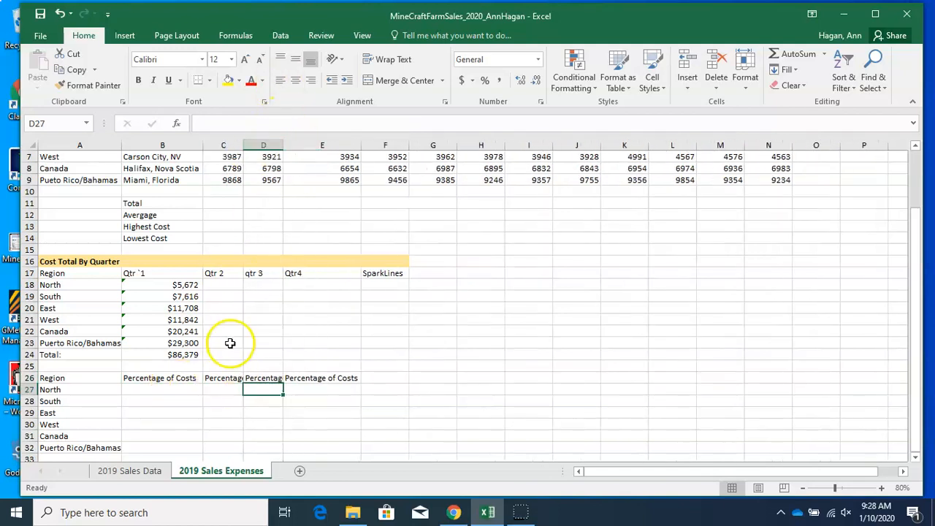
{"action": "double_click", "coordinate": [243, 144]}
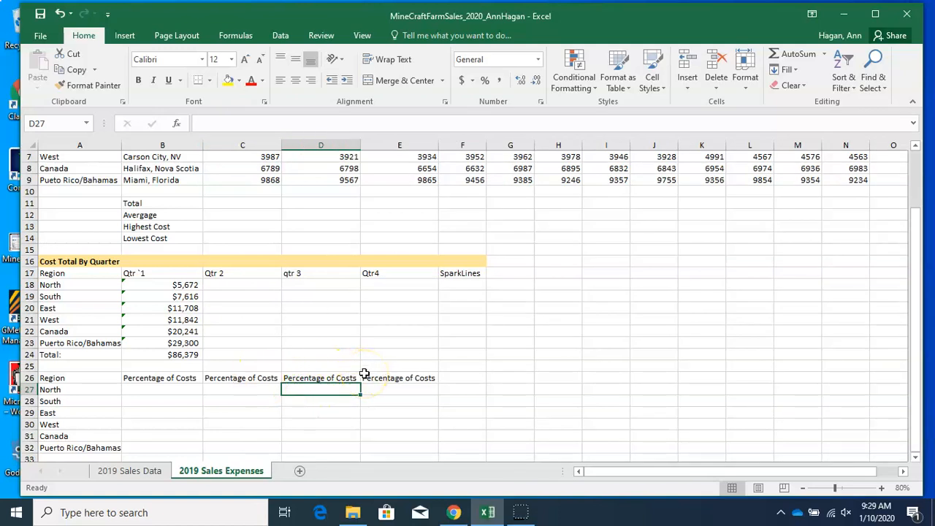
Inspect the Qtr 1 total and regional cost cells before building the percentage formula
{"action": "left_click", "coordinate": [175, 389]}
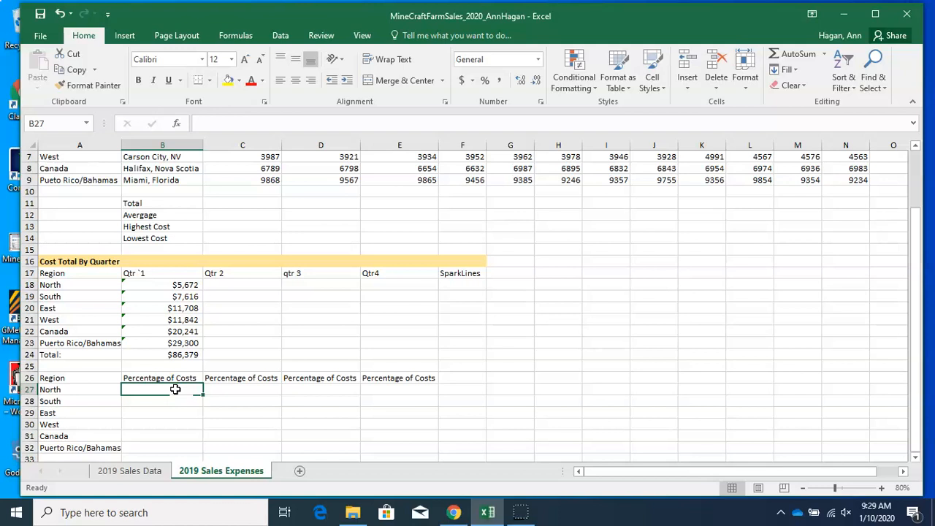
{"action": "left_click", "coordinate": [167, 356]}
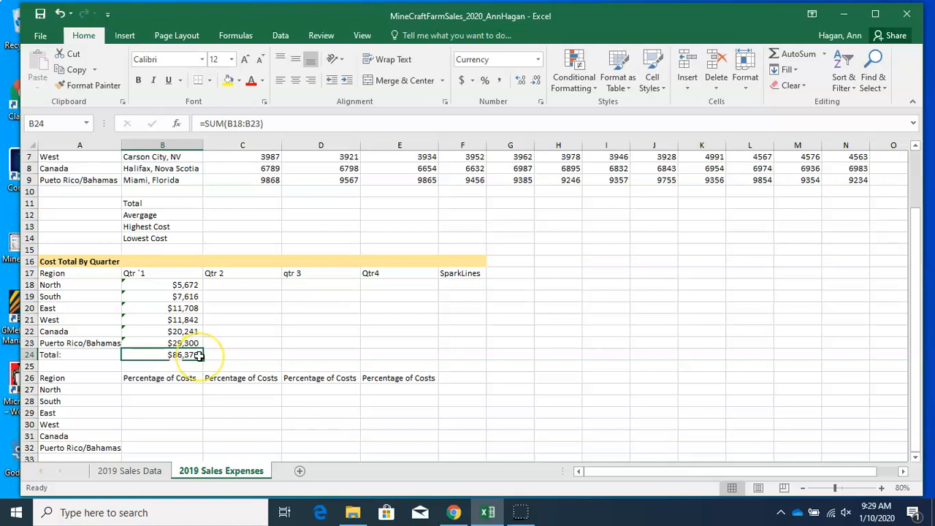
{"action": "left_click", "coordinate": [173, 286]}
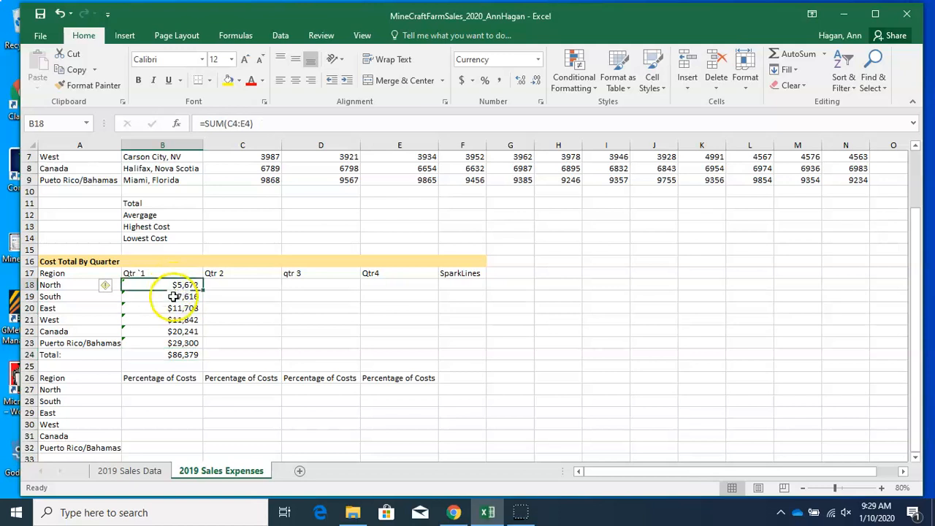
{"action": "left_click", "coordinate": [93, 399]}
{"action": "left_click", "coordinate": [107, 413]}
{"action": "left_click", "coordinate": [139, 415]}
{"action": "left_click", "coordinate": [139, 423]}
Enter a formula in B27 dividing B18 by the absolute total $B$24
{"action": "left_click", "coordinate": [139, 390]}
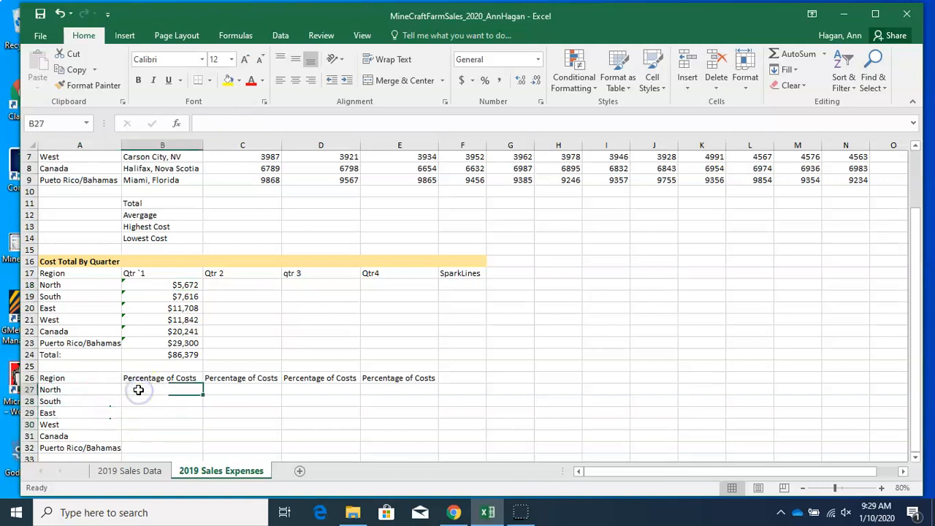
{"action": "left_click", "coordinate": [210, 123]}
{"action": "type", "text": "="}
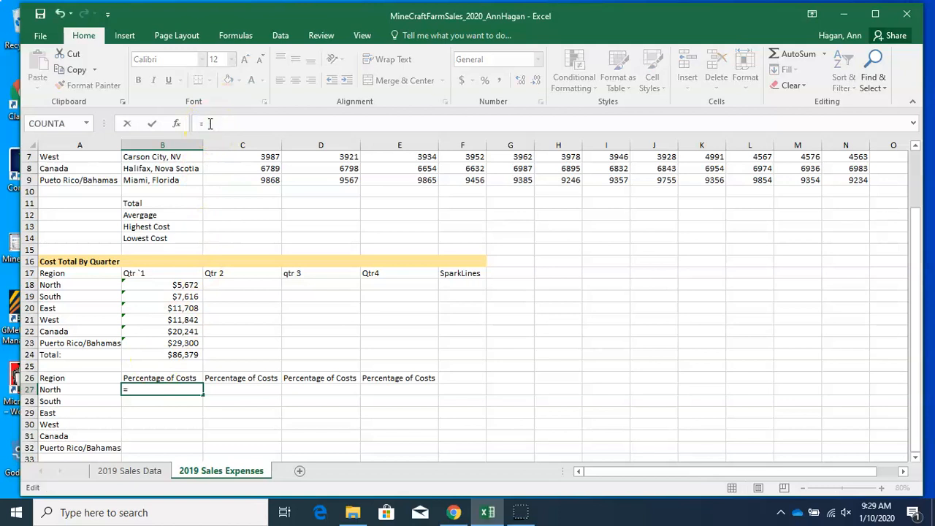
{"action": "type", "text": "B18/$B$"}
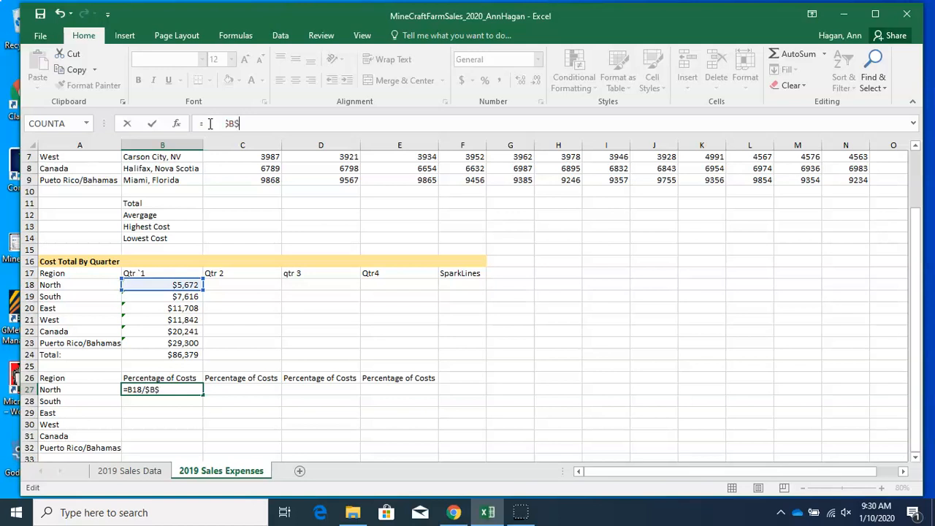
{"action": "type", "text": "4"}
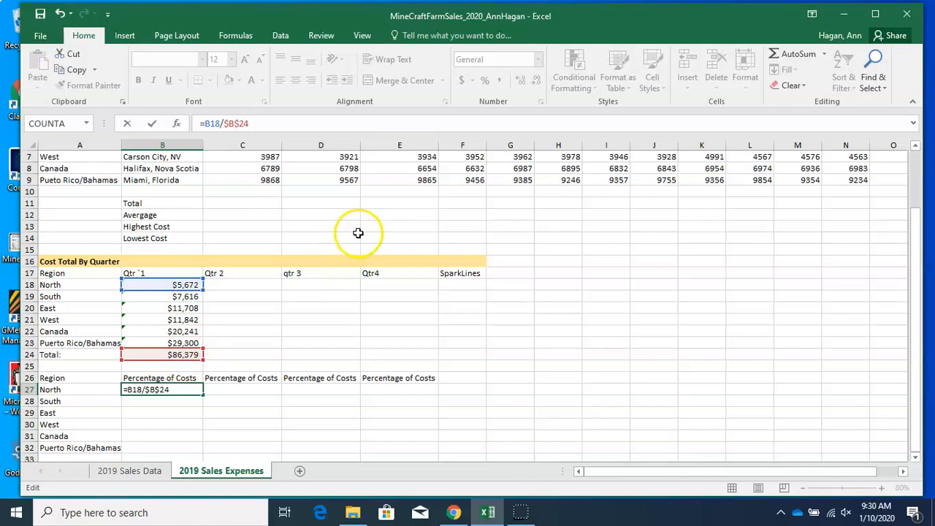
{"action": "key", "text": "Return"}
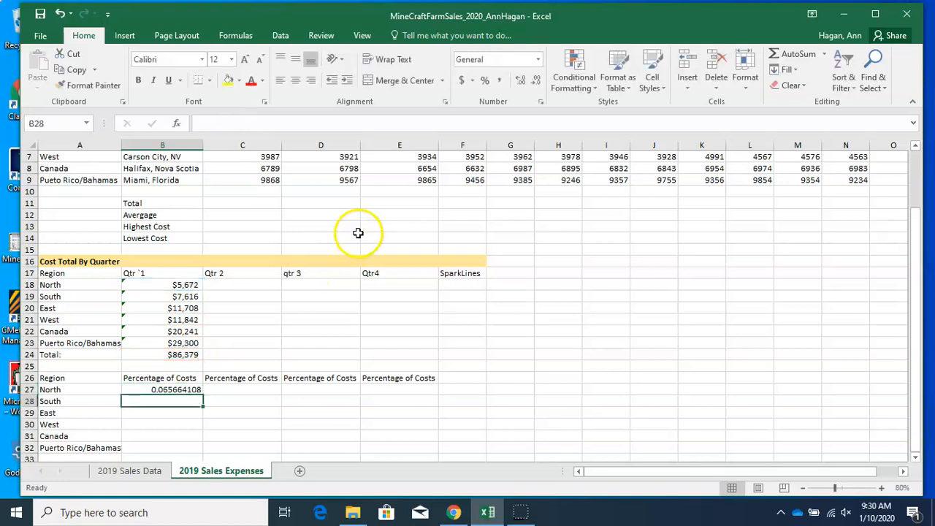
Format B27 as a percentage and fill its formula down through B32
{"action": "left_click", "coordinate": [186, 389]}
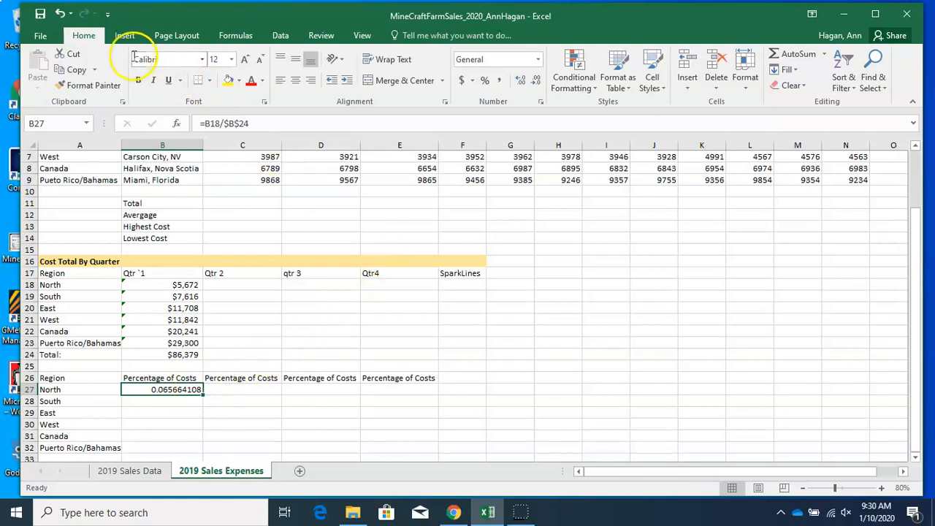
{"action": "left_click", "coordinate": [487, 81]}
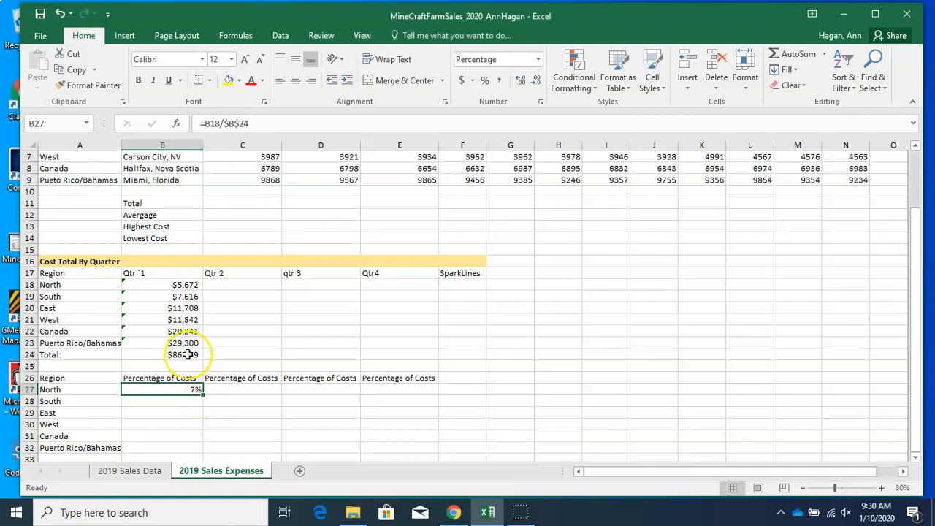
{"action": "left_click_drag", "start_coordinate": [203, 395], "coordinate": [201, 453]}
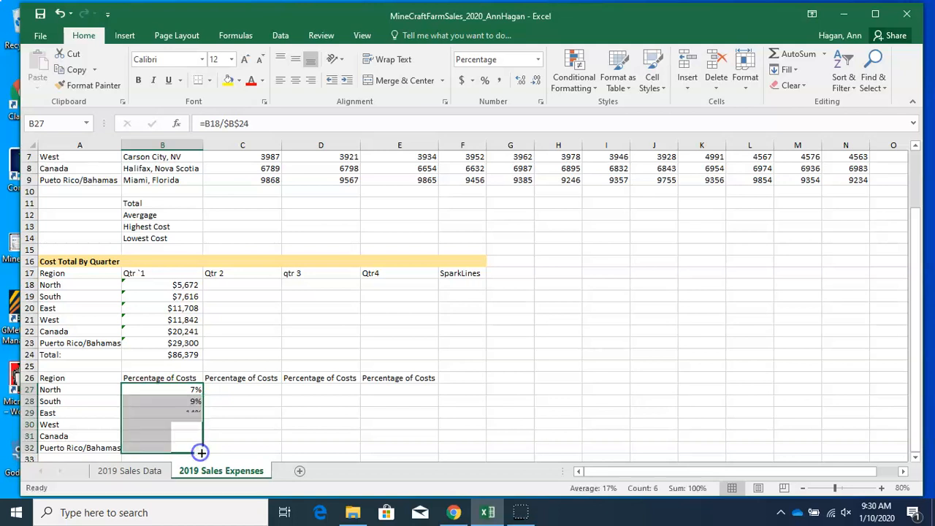
Inspect the copied percentage formulas, the Qtr 1 totals and the B18 sum formula
{"action": "left_click", "coordinate": [225, 410]}
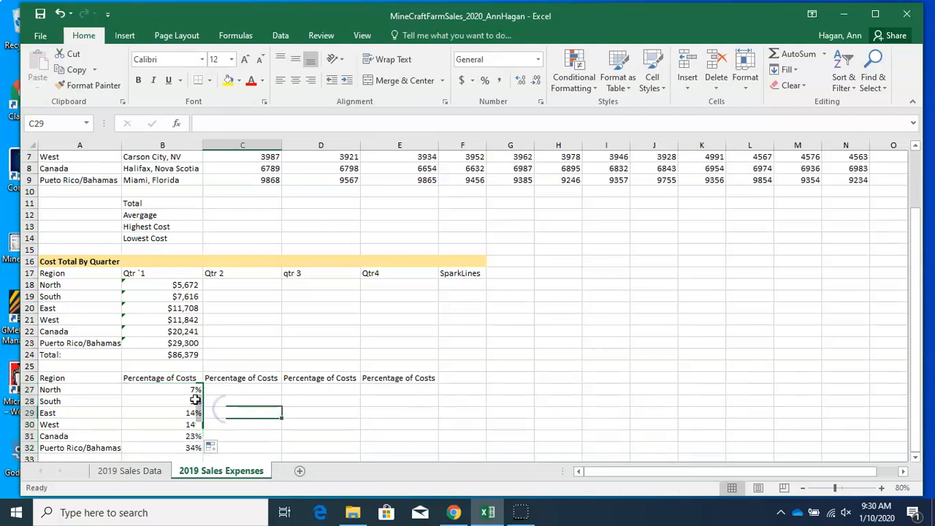
{"action": "left_click", "coordinate": [192, 401]}
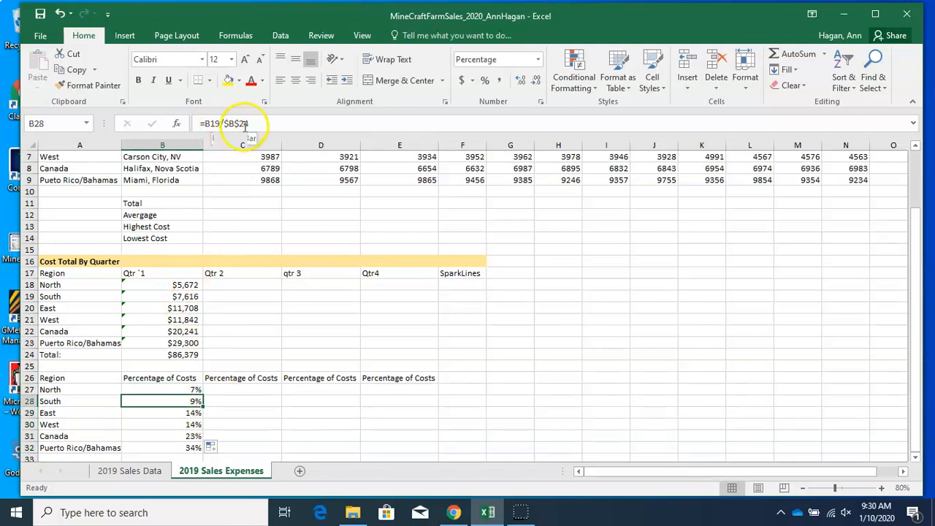
{"action": "left_click", "coordinate": [175, 296]}
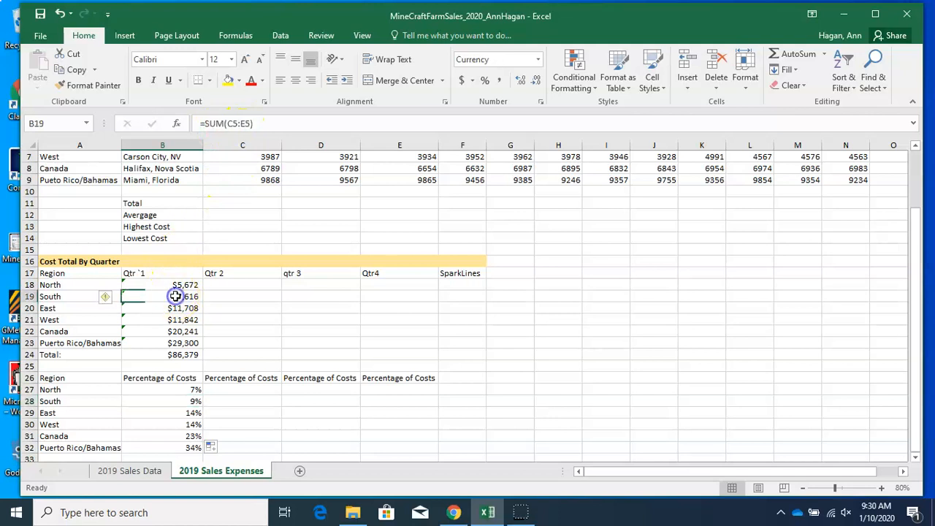
{"action": "left_click", "coordinate": [175, 357]}
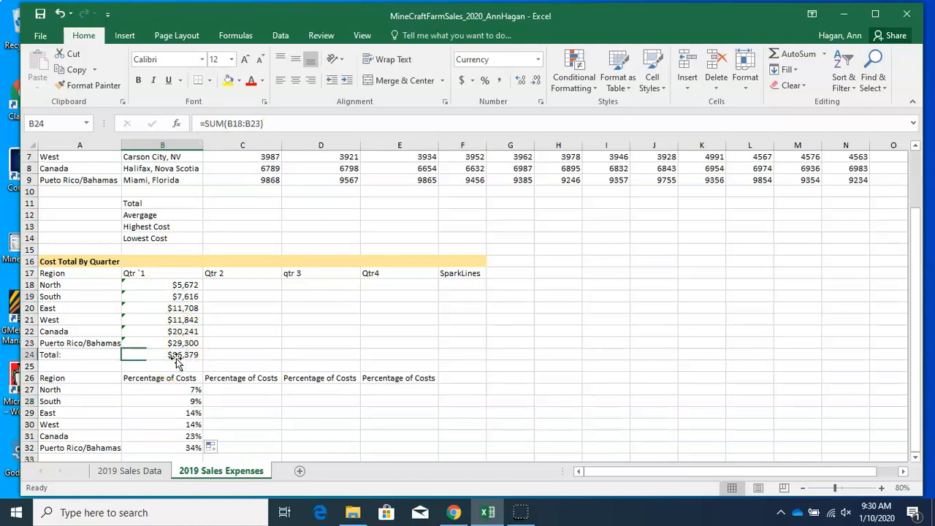
{"action": "left_click", "coordinate": [173, 404]}
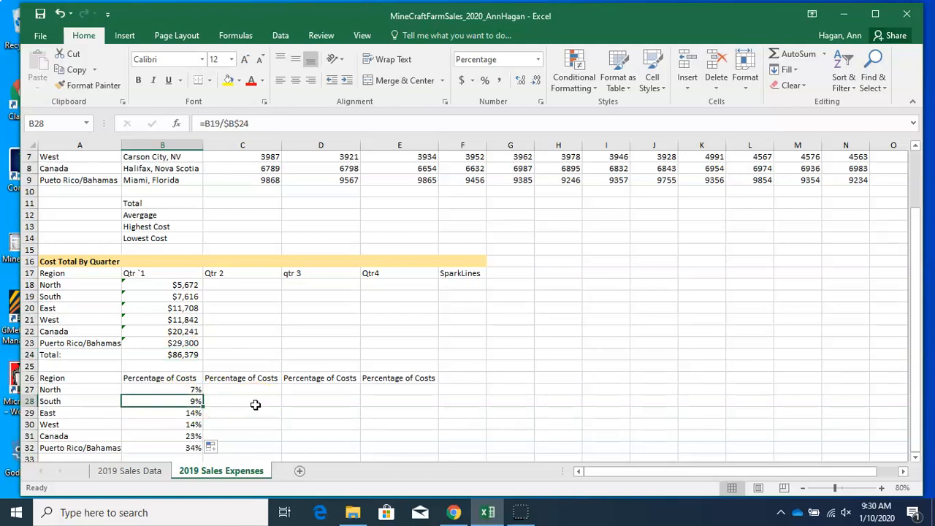
{"action": "left_click", "coordinate": [235, 283]}
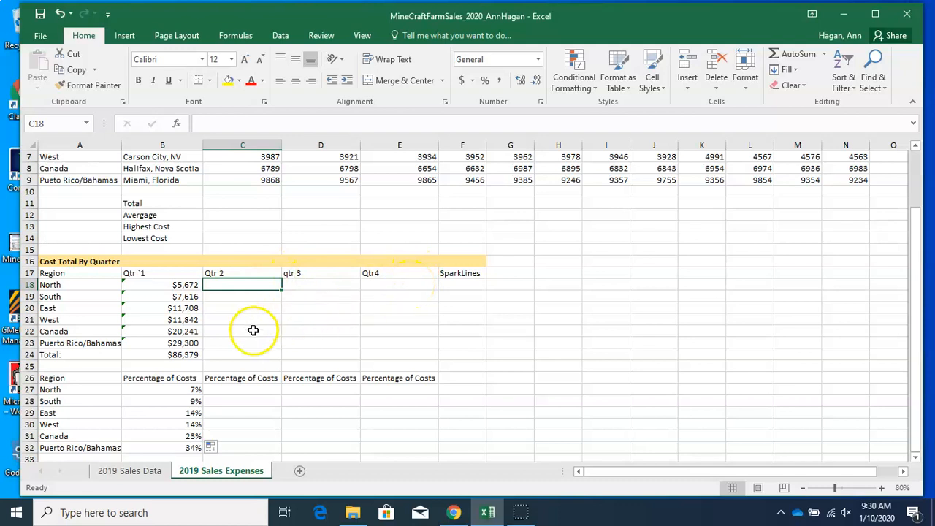
{"action": "left_click", "coordinate": [183, 285]}
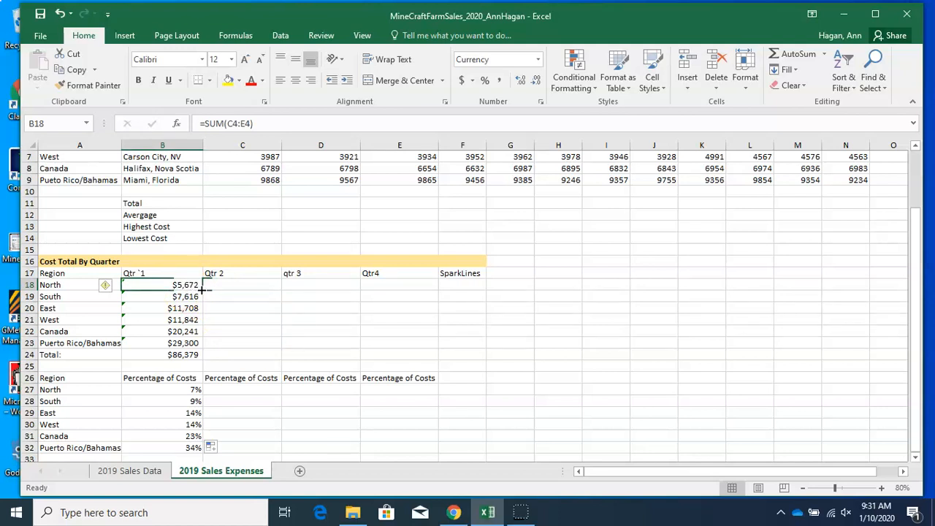
{"action": "left_click", "coordinate": [214, 284]}
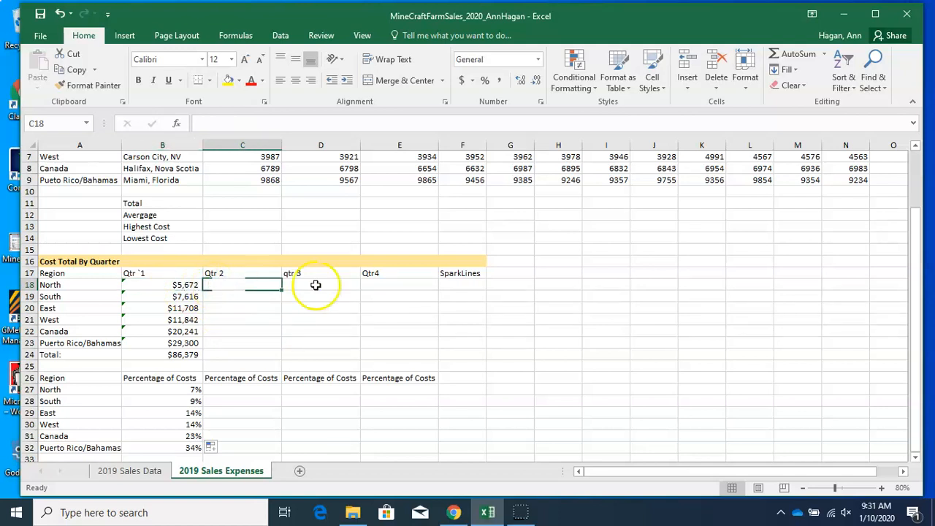
Enter a formula in C18 summing the North Qtr 2 months, F4 through H4
{"action": "left_click_drag", "start_coordinate": [912, 334], "coordinate": [906, 257]}
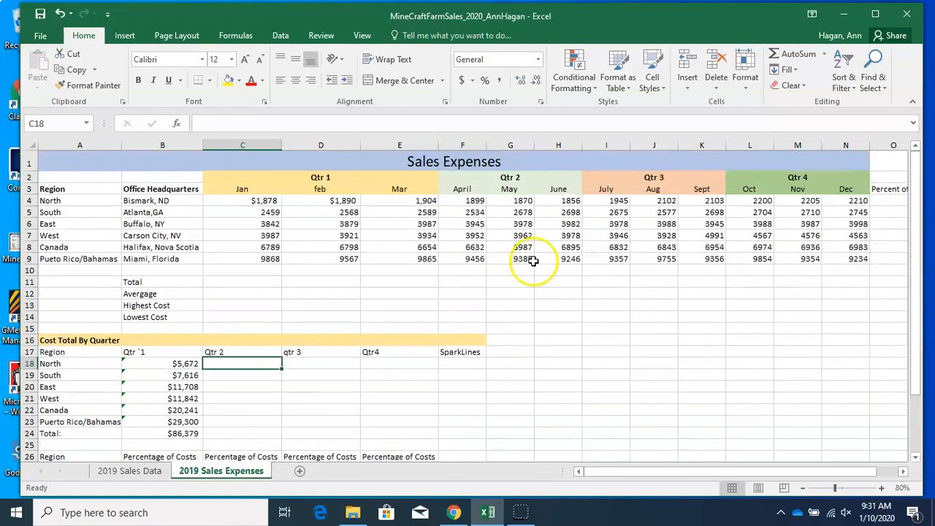
{"action": "left_click", "coordinate": [253, 120]}
{"action": "type", "text": "=SUM"}
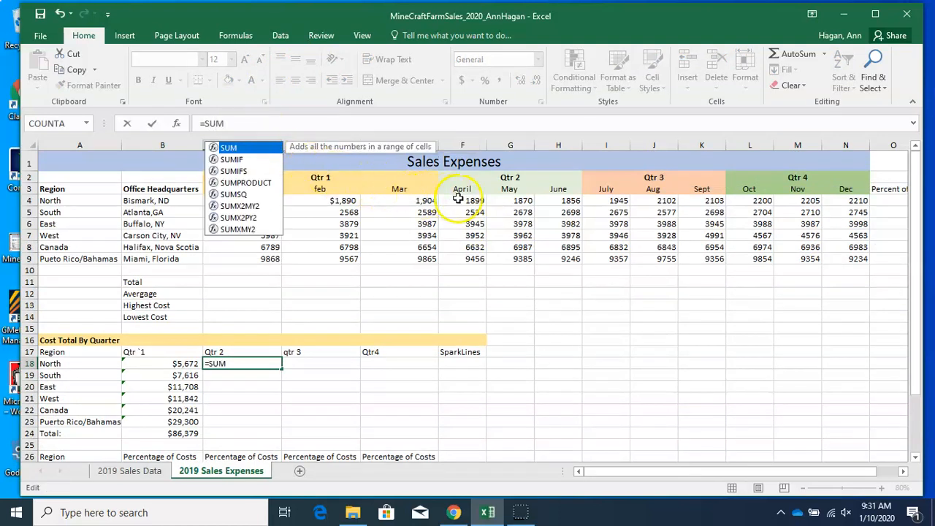
{"action": "left_click_drag", "start_coordinate": [469, 200], "coordinate": [559, 203]}
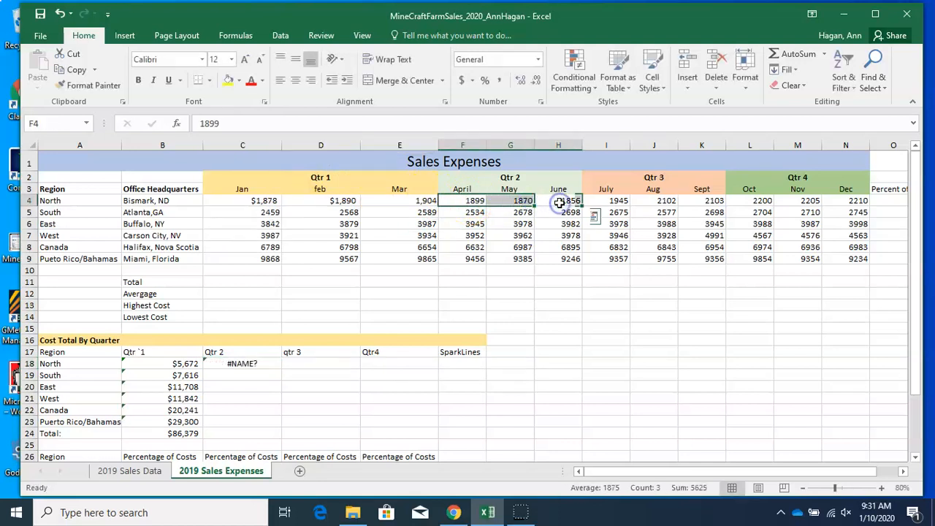
{"action": "left_click", "coordinate": [226, 363]}
{"action": "left_click", "coordinate": [229, 124]}
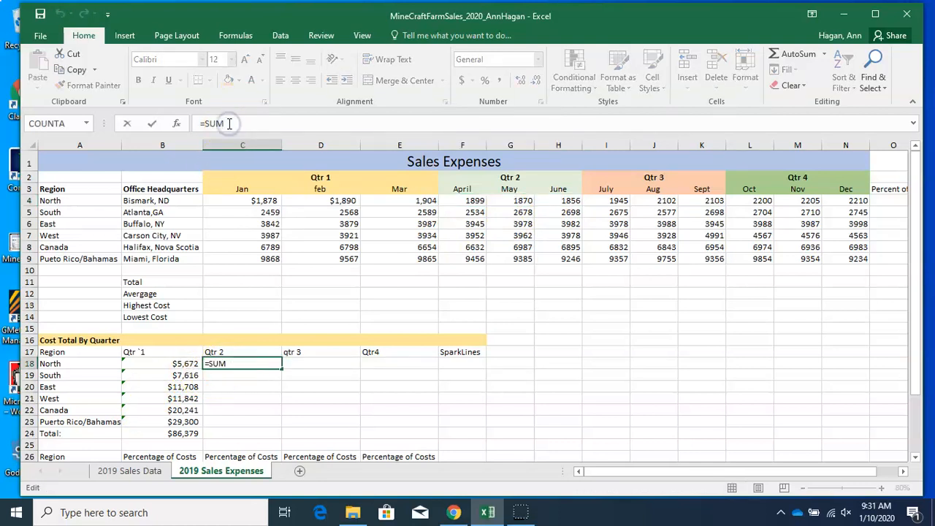
{"action": "type", "text": "("}
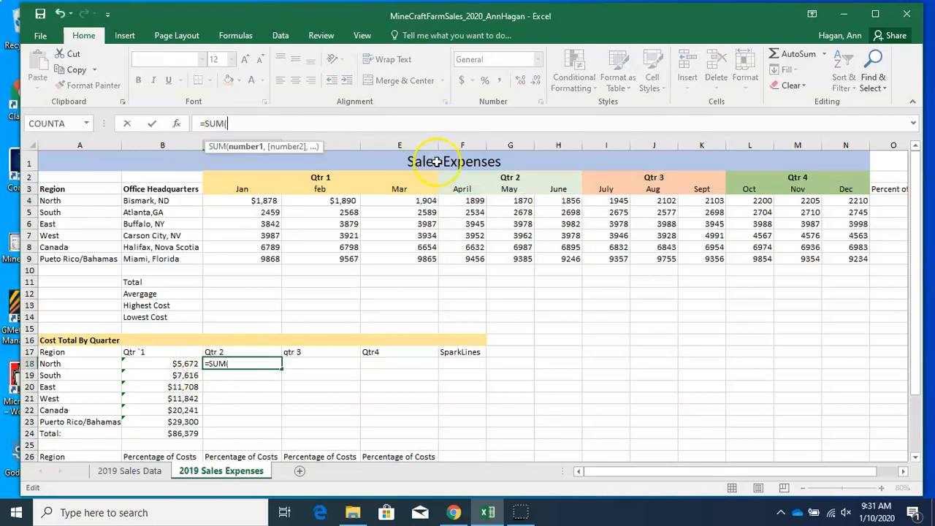
{"action": "left_click_drag", "start_coordinate": [474, 200], "coordinate": [555, 200]}
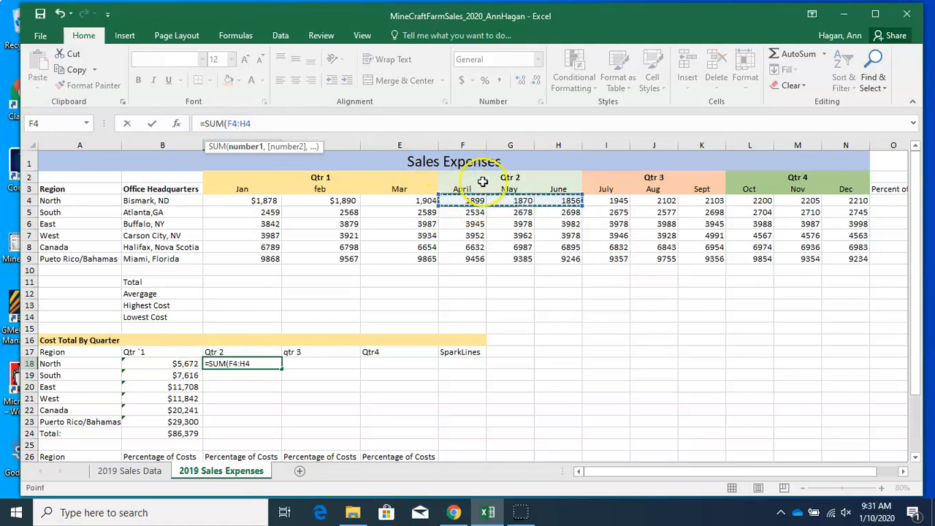
{"action": "type", "text": ")"}
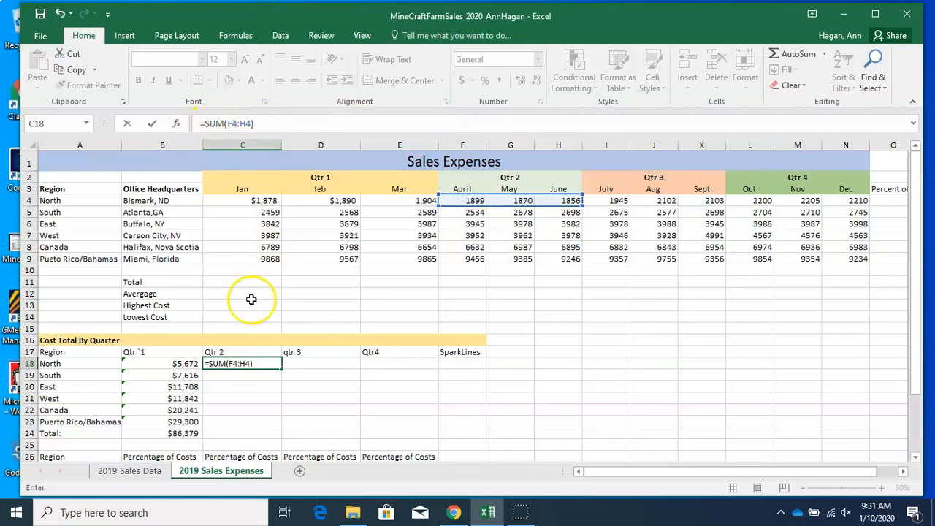
{"action": "left_click", "coordinate": [267, 362]}
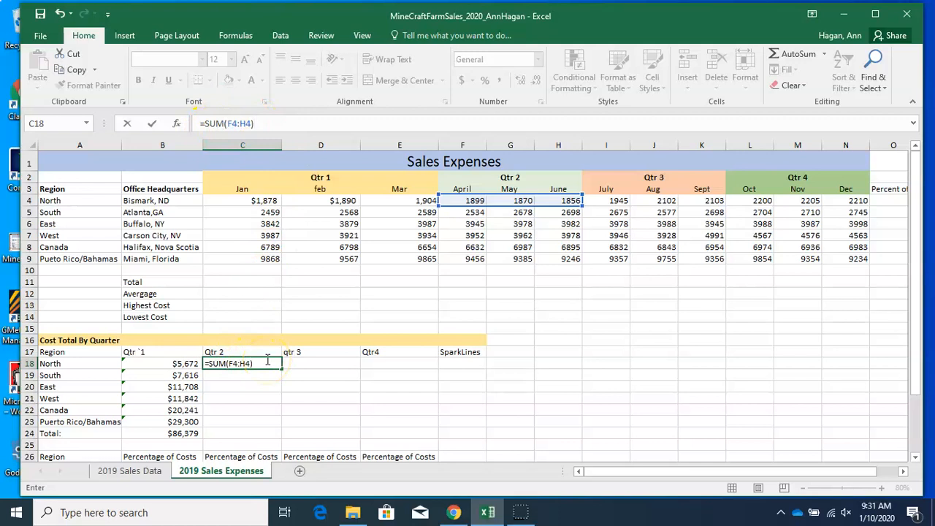
{"action": "key", "text": "Return"}
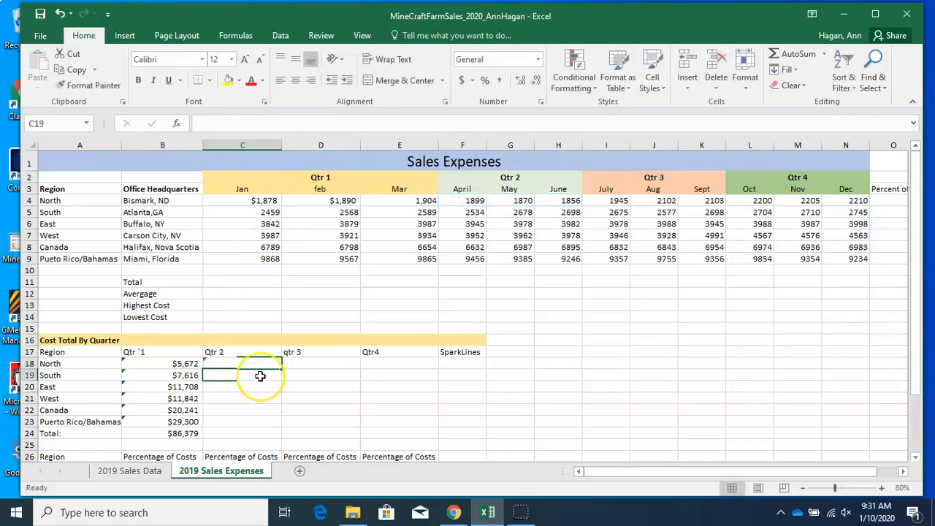
Fill the Qtr 2 sum formula from C18 down through C24 and check the copied formulas
{"action": "left_click", "coordinate": [262, 363]}
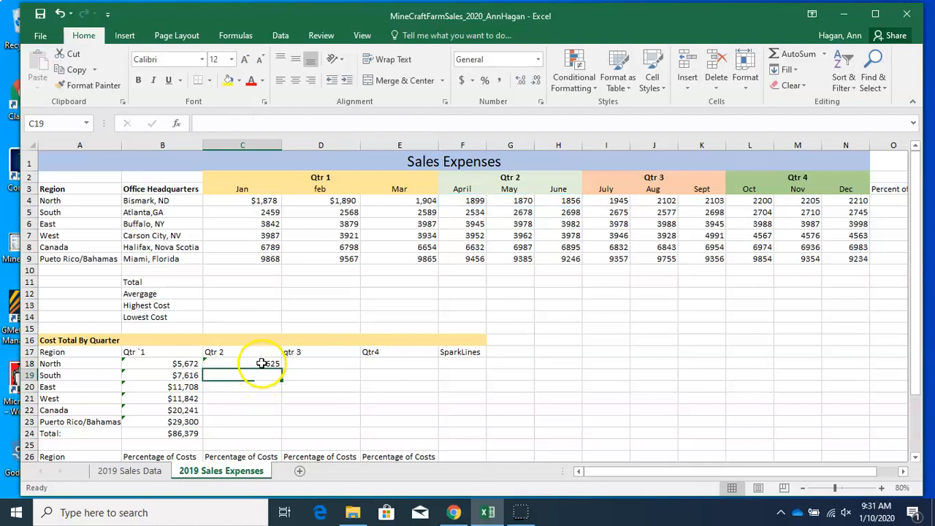
{"action": "left_click_drag", "start_coordinate": [281, 369], "coordinate": [277, 437]}
{"action": "left_click", "coordinate": [266, 374]}
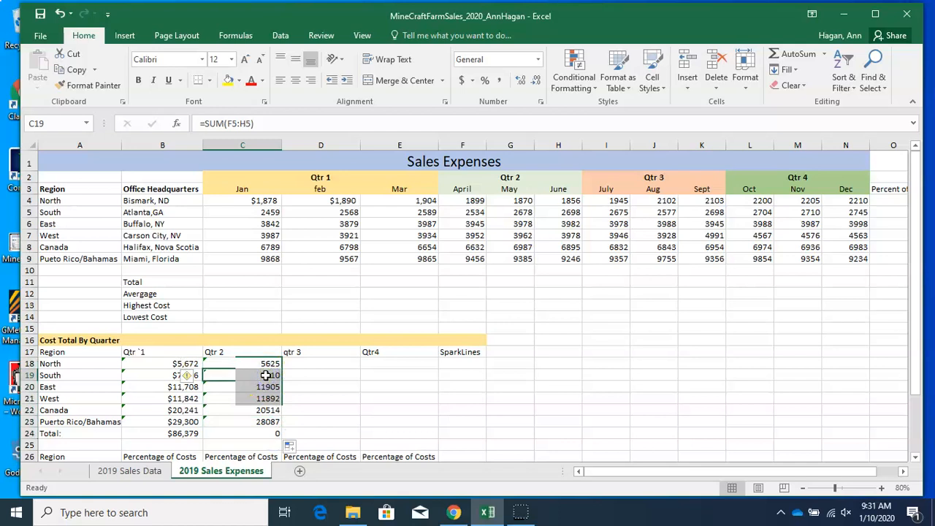
{"action": "left_click", "coordinate": [267, 386]}
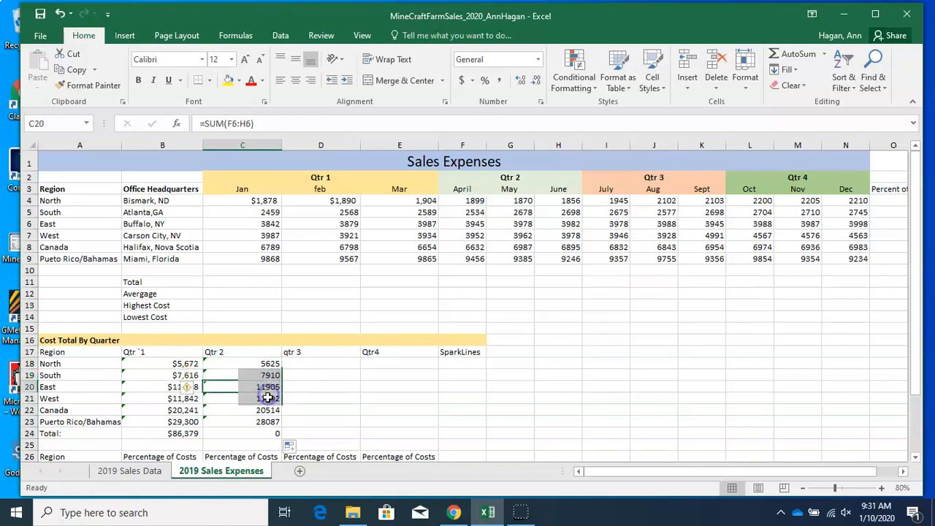
{"action": "left_click", "coordinate": [267, 398]}
{"action": "left_click", "coordinate": [267, 409]}
{"action": "left_click", "coordinate": [269, 421]}
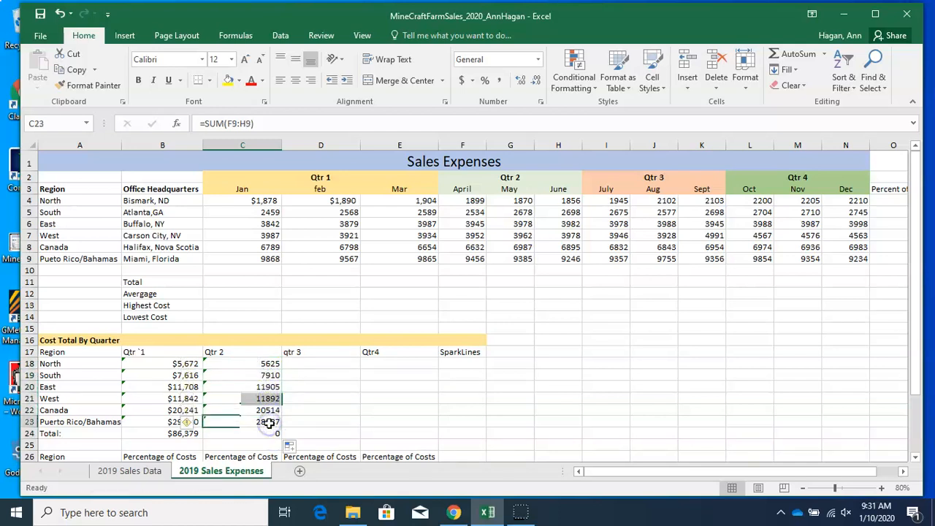
{"action": "left_click", "coordinate": [268, 419]}
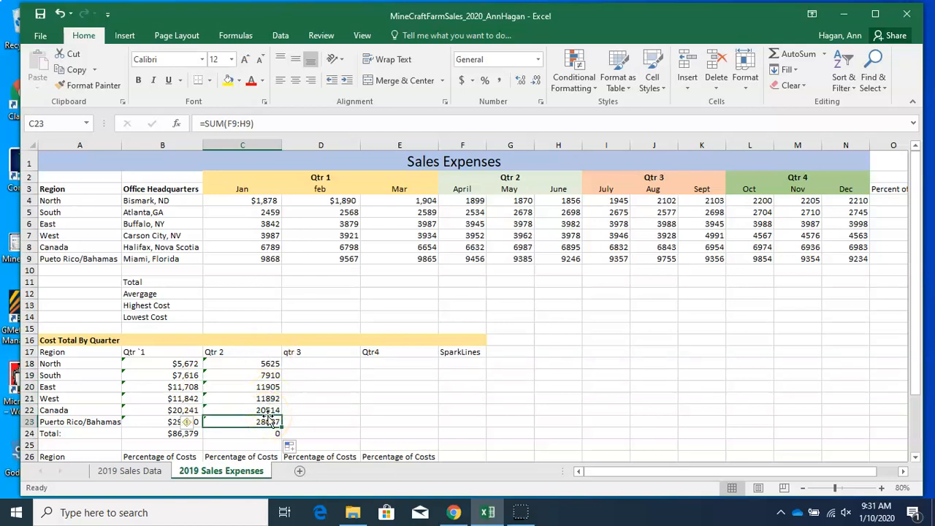
Correct the heading in D17 to 'Qtr 3'
{"action": "left_click", "coordinate": [298, 354]}
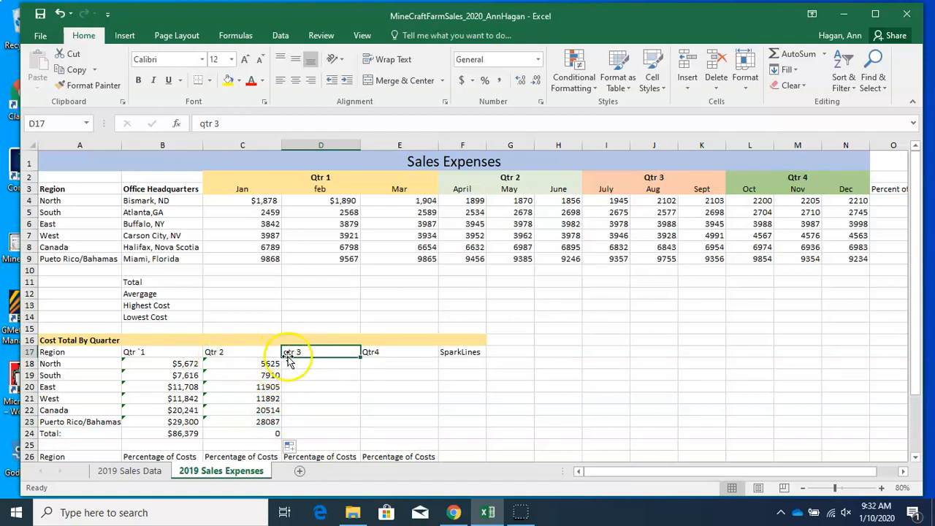
{"action": "left_click", "coordinate": [196, 122]}
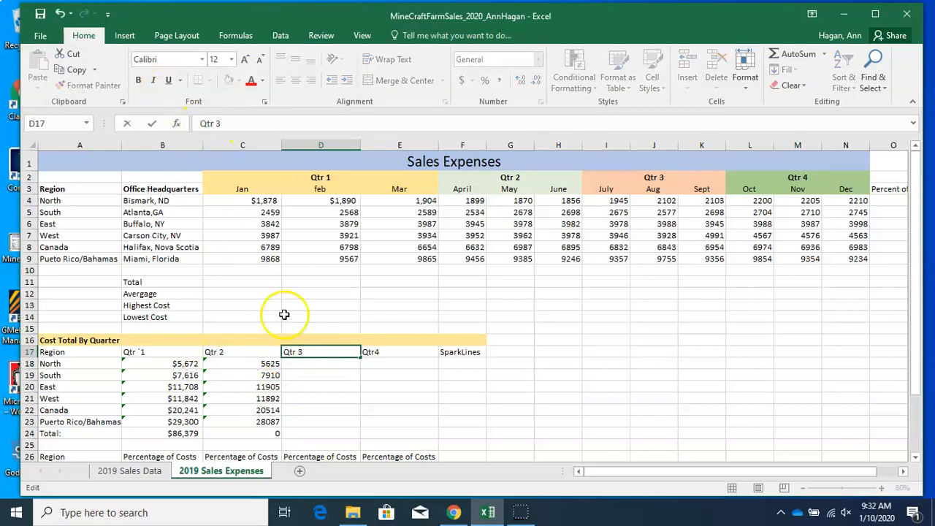
{"action": "left_click", "coordinate": [310, 362]}
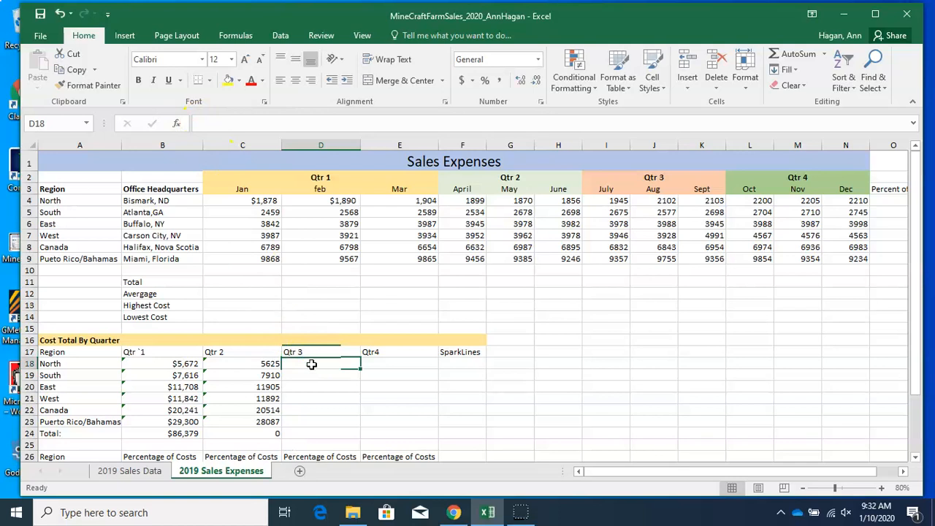
Enter a formula in D18 summing the North Qtr 3 months, I4 through K4
{"action": "left_click", "coordinate": [246, 124]}
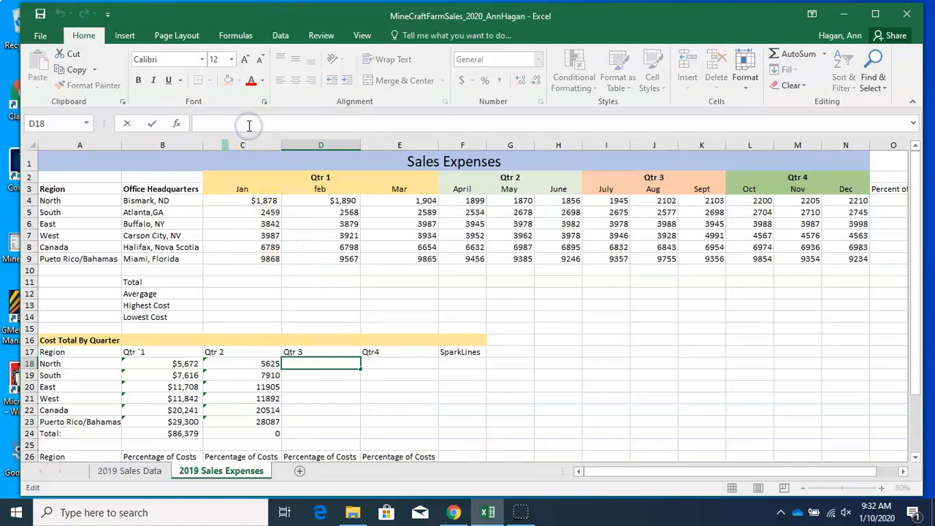
{"action": "type", "text": "=SUM"}
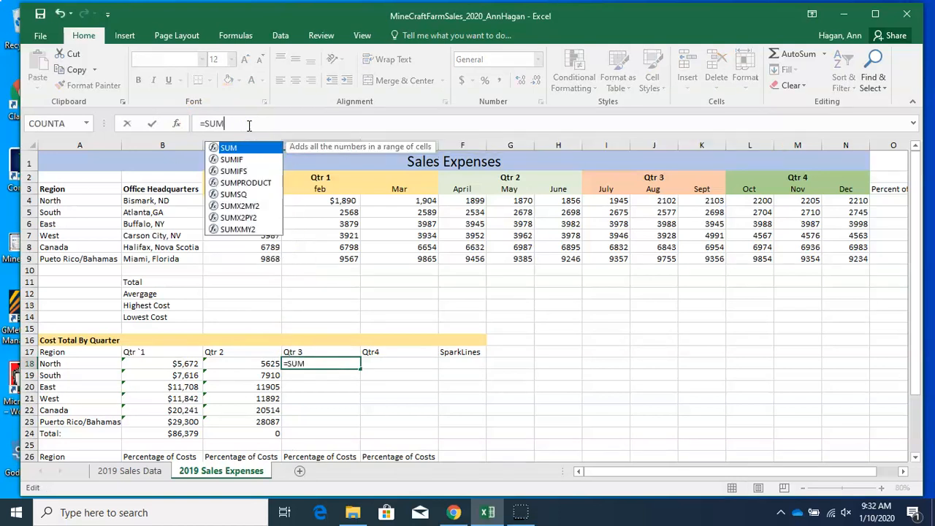
{"action": "type", "text": "("}
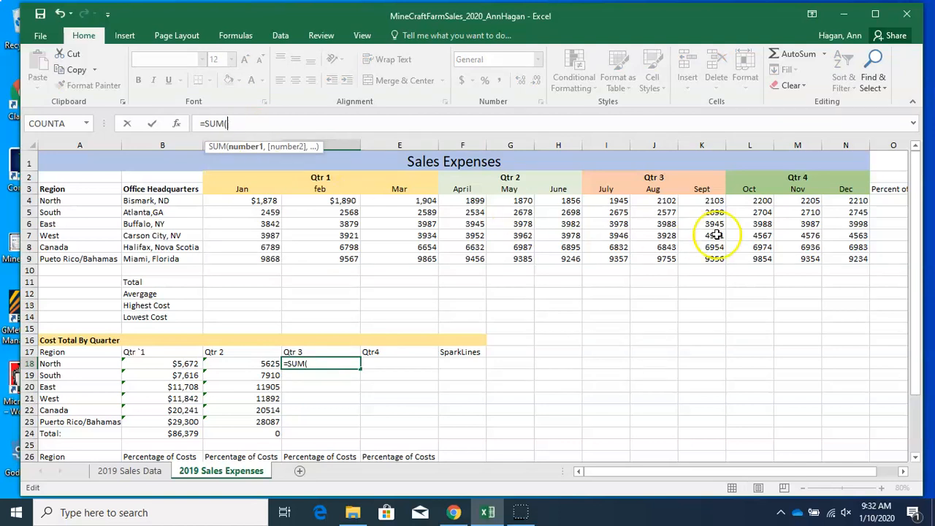
{"action": "left_click", "coordinate": [616, 202]}
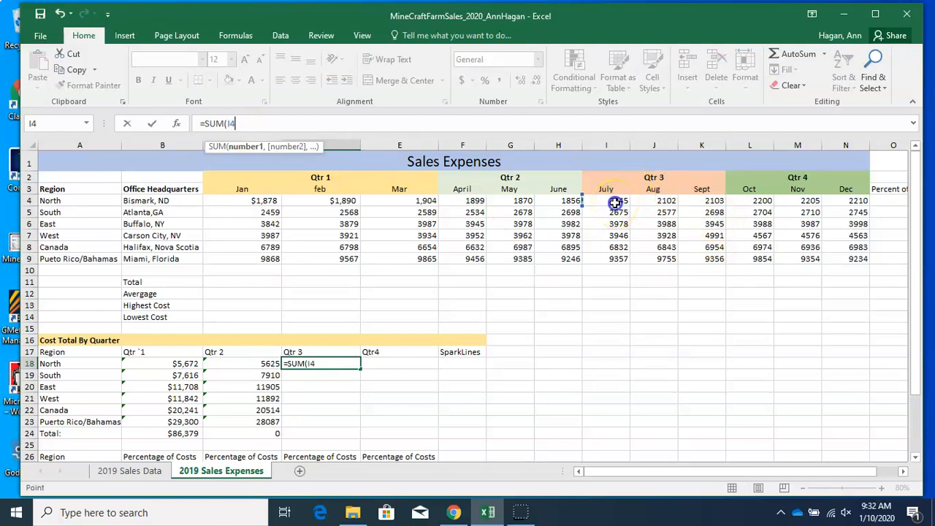
{"action": "left_click_drag", "start_coordinate": [615, 202], "coordinate": [698, 200]}
{"action": "type", "text": ")"}
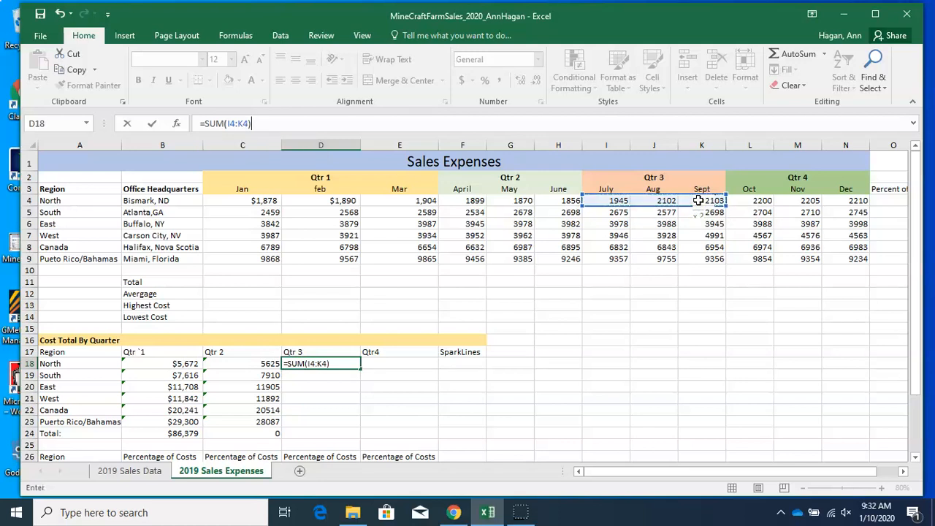
{"action": "key", "text": "Return"}
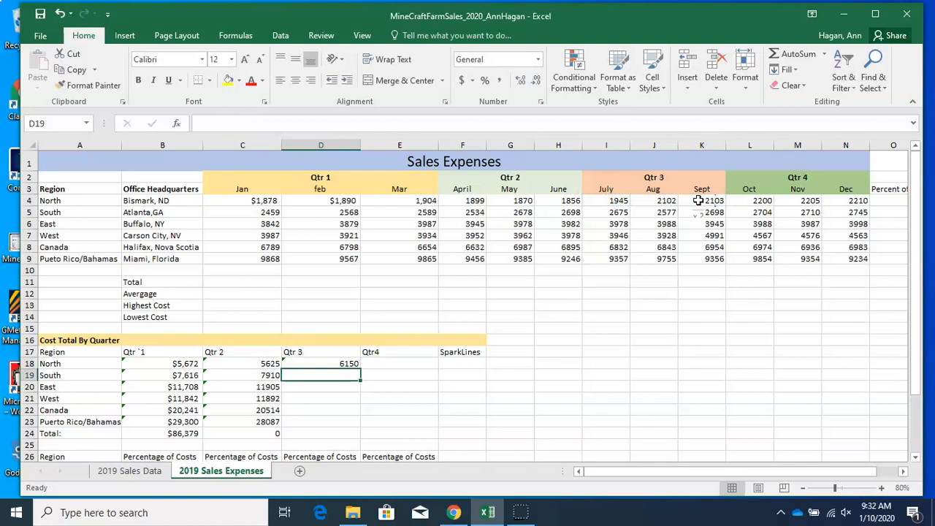
{"action": "left_click", "coordinate": [320, 363]}
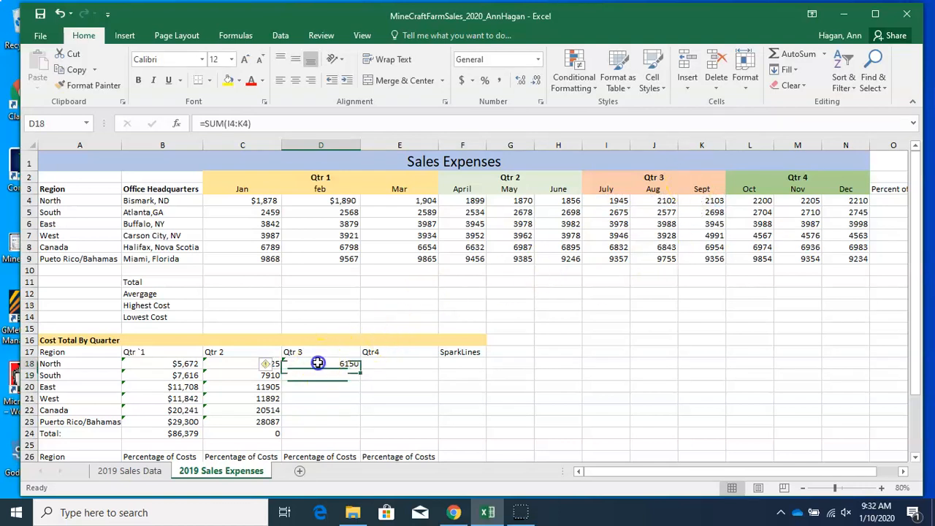
Fill the Qtr 3 sum formula from D18 down through D23
{"action": "left_click_drag", "start_coordinate": [359, 367], "coordinate": [351, 430]}
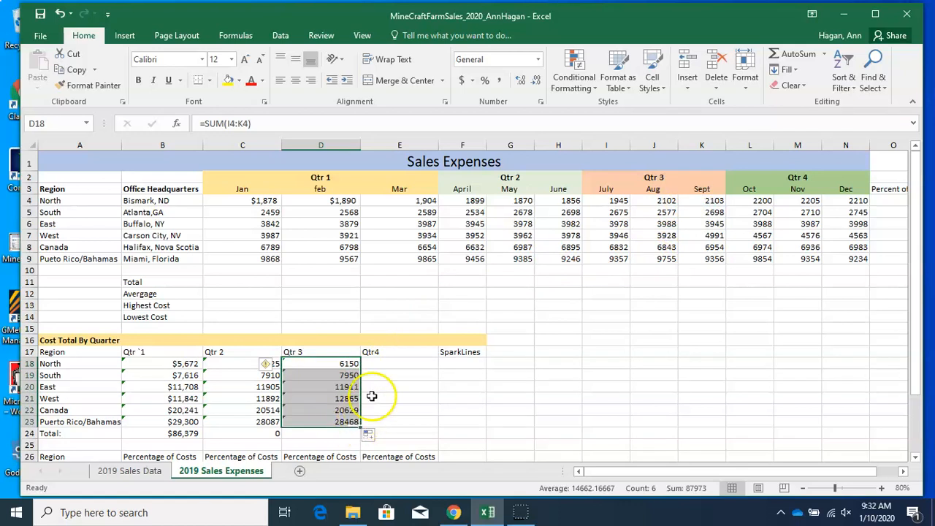
Enter a formula in E18 summing the North Qtr 4 months, L4 through N4
{"action": "left_click", "coordinate": [378, 363]}
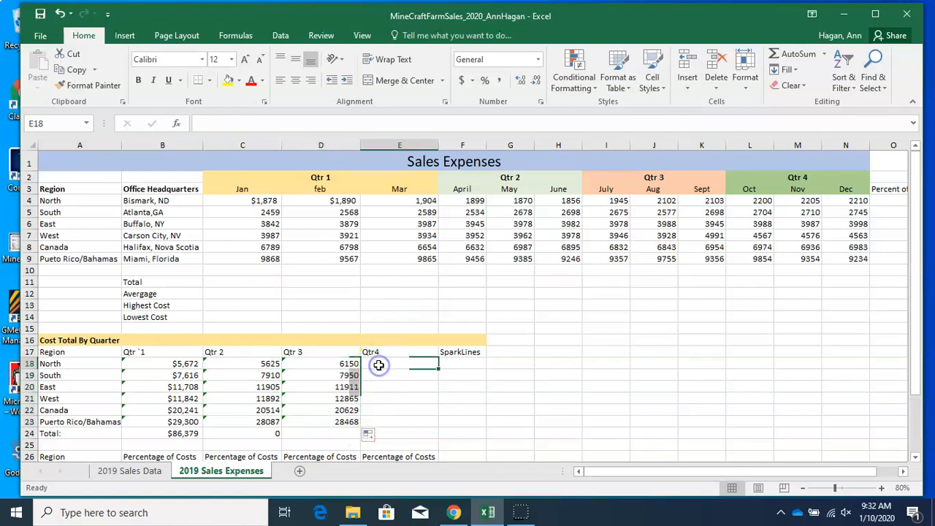
{"action": "left_click", "coordinate": [238, 122]}
{"action": "type", "text": "="}
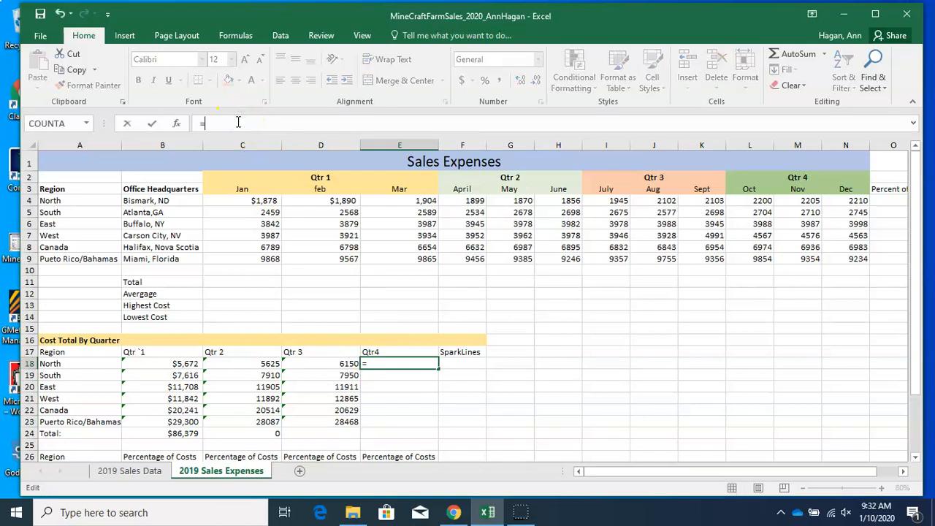
{"action": "type", "text": "SUM"}
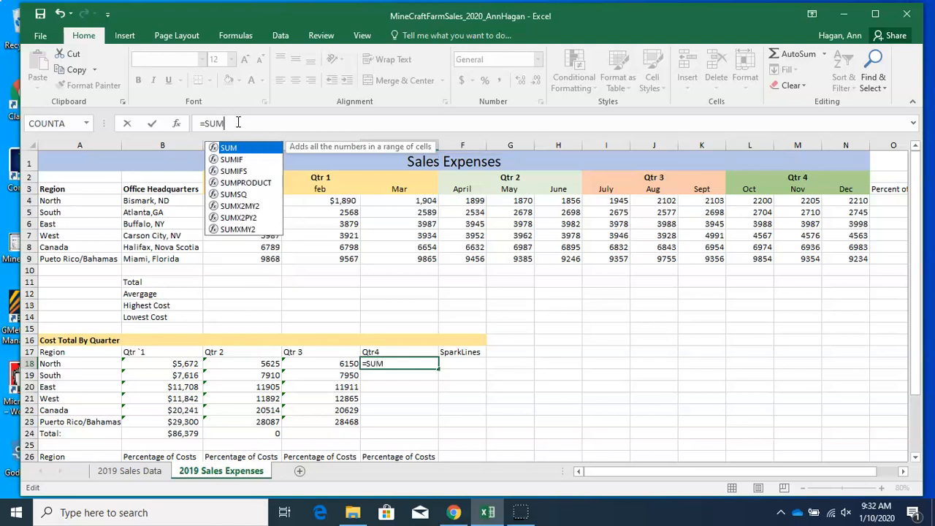
{"action": "type", "text": "("}
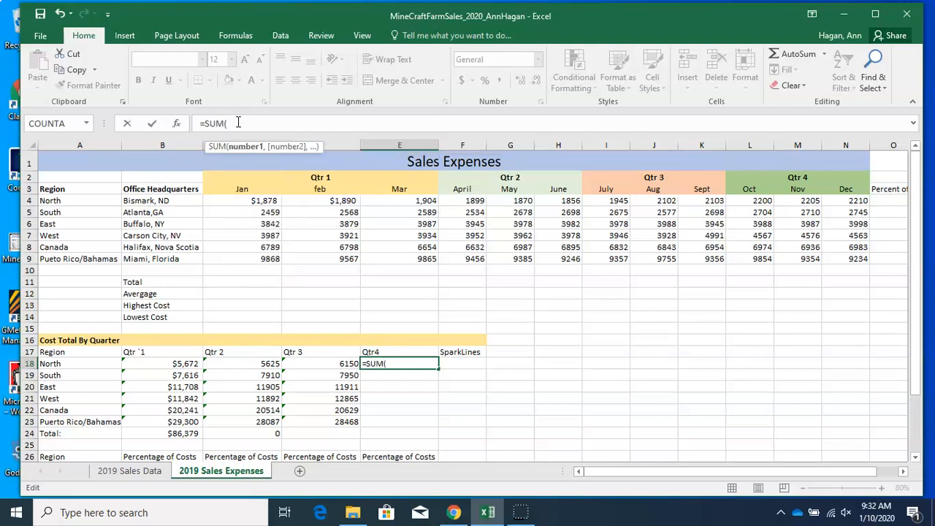
{"action": "left_click", "coordinate": [759, 202]}
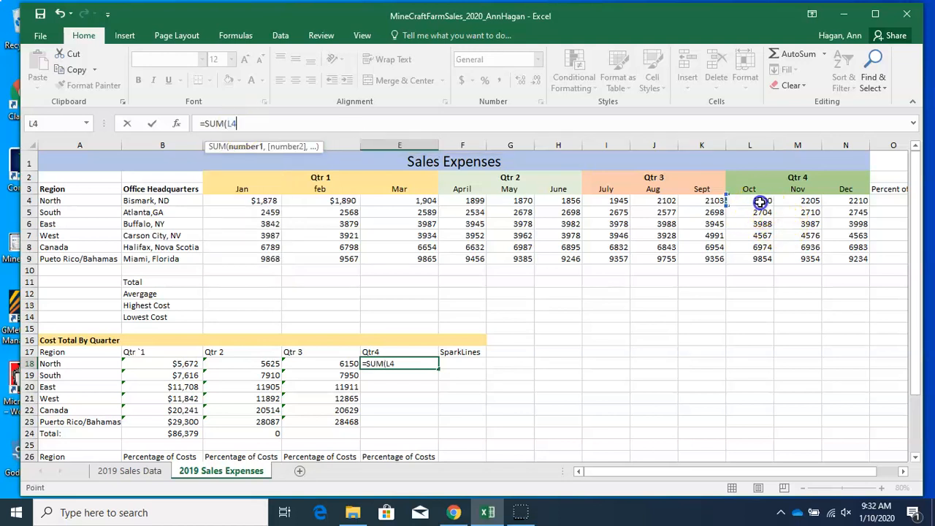
{"action": "left_click_drag", "start_coordinate": [759, 203], "coordinate": [851, 210]}
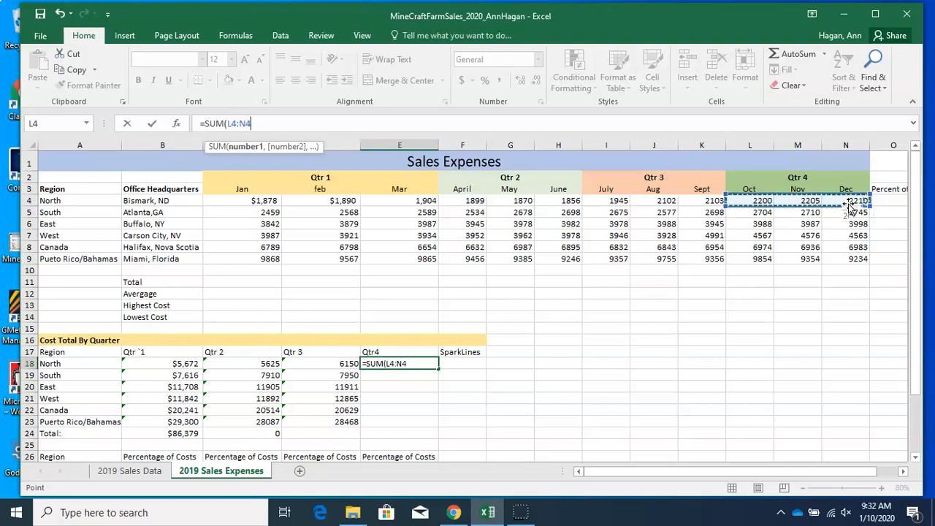
{"action": "type", "text": ")"}
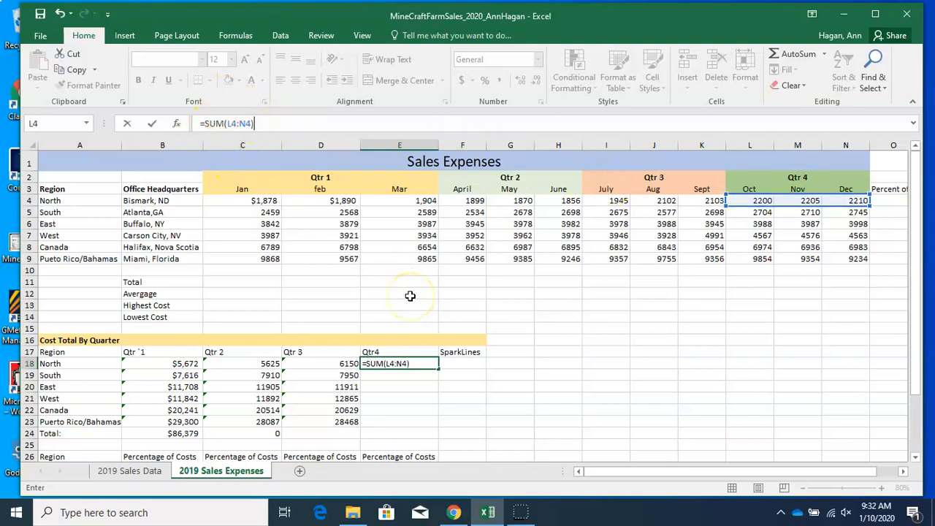
{"action": "key", "text": "Return"}
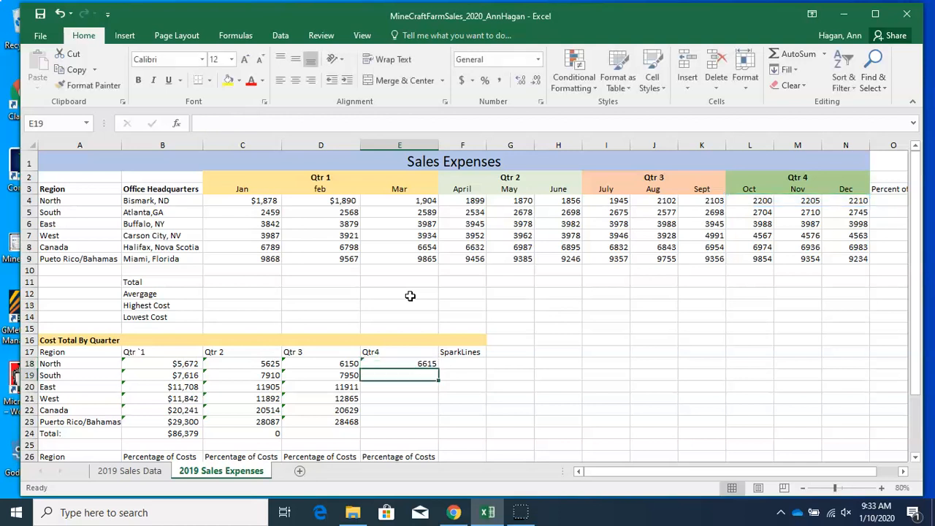
Fill the Qtr 4 sum formula from E18 down through E23
{"action": "left_click", "coordinate": [387, 363]}
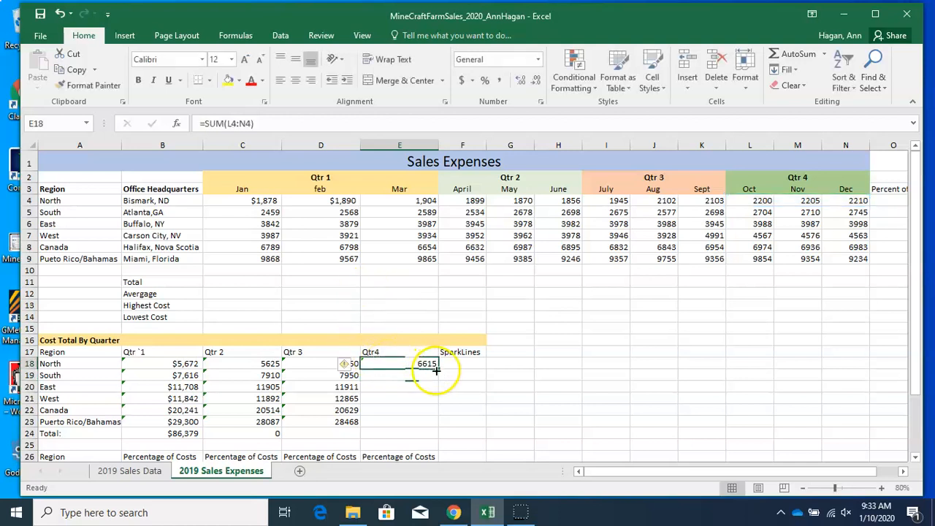
{"action": "left_click_drag", "start_coordinate": [437, 369], "coordinate": [433, 426]}
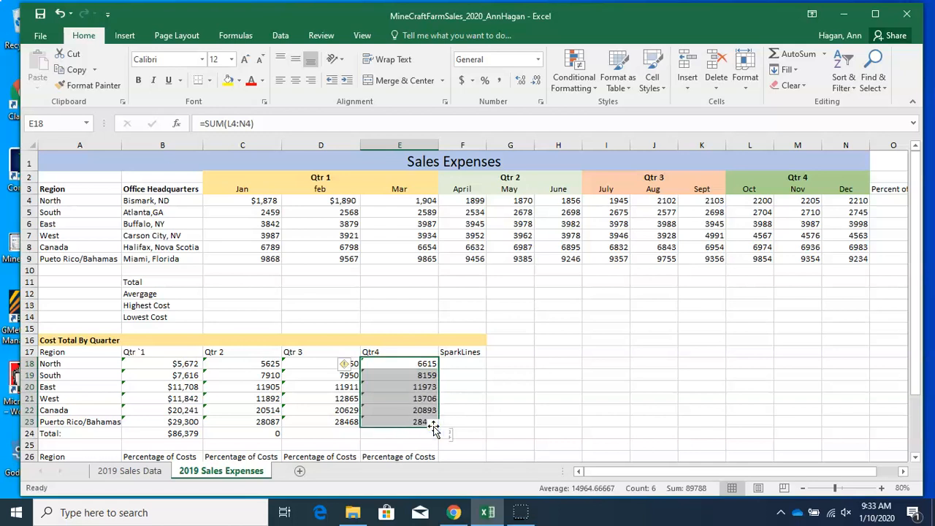
Clear the incorrect formula from the Qtr 2 total cell C24
{"action": "left_click", "coordinate": [250, 433]}
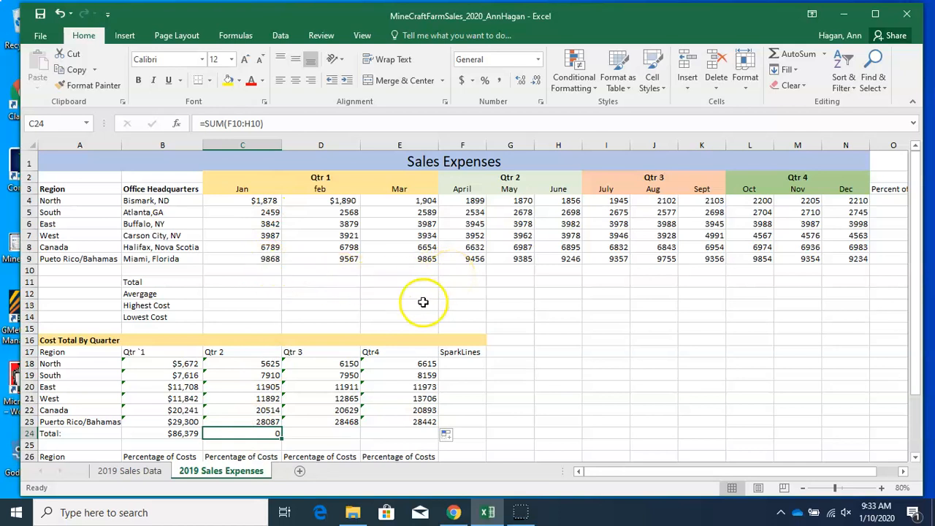
{"action": "left_click_drag", "start_coordinate": [271, 124], "coordinate": [198, 118]}
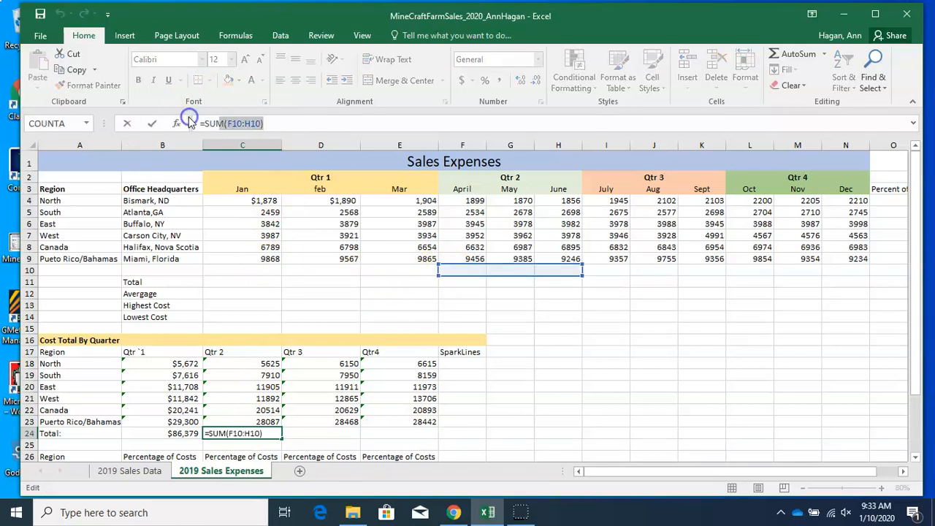
{"action": "key", "text": "BackSpace"}
{"action": "key", "text": "BackSpace"}
{"action": "key", "text": "BackSpace"}
{"action": "key", "text": "BackSpace"}
{"action": "key", "text": "BackSpace"}
{"action": "key", "text": "BackSpace"}
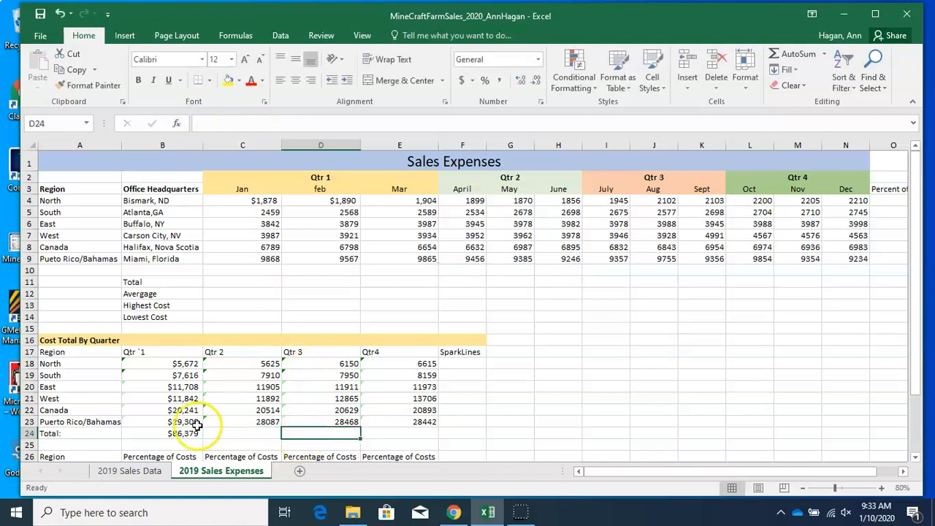
Fill the total formula from B24 across through E24 and check each copied quarter total
{"action": "left_click", "coordinate": [186, 434]}
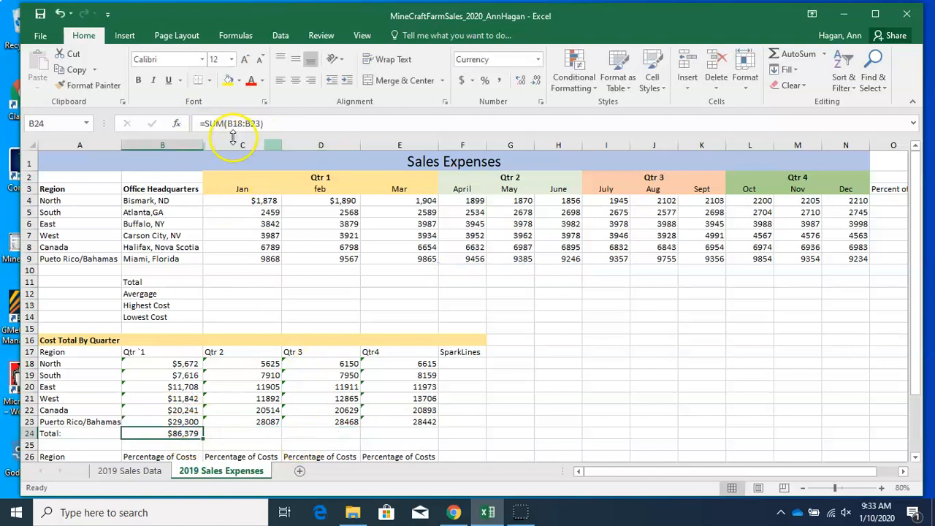
{"action": "left_click_drag", "start_coordinate": [203, 435], "coordinate": [429, 442]}
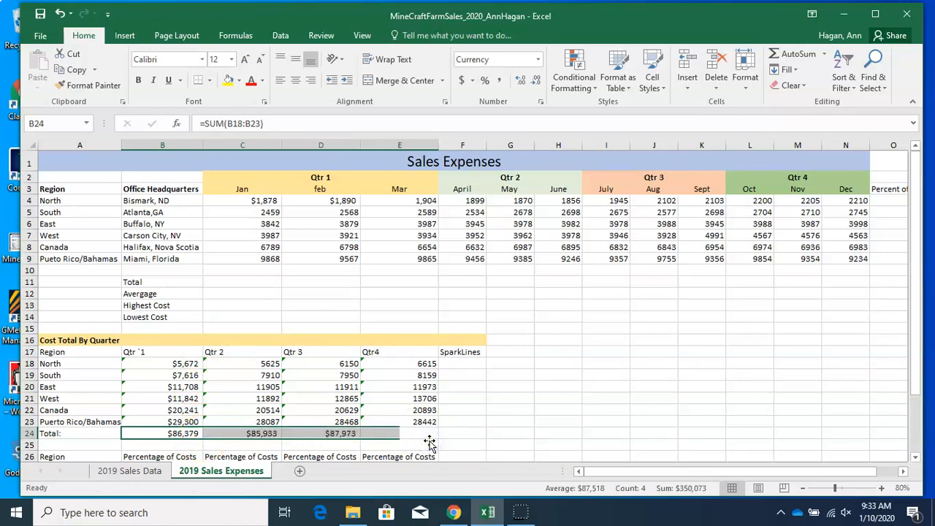
{"action": "left_click", "coordinate": [181, 432]}
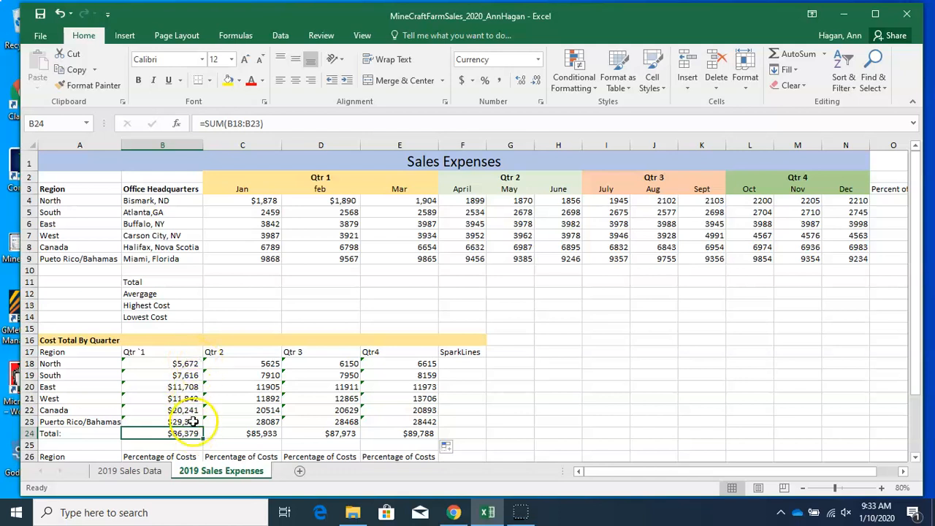
{"action": "left_click", "coordinate": [241, 433]}
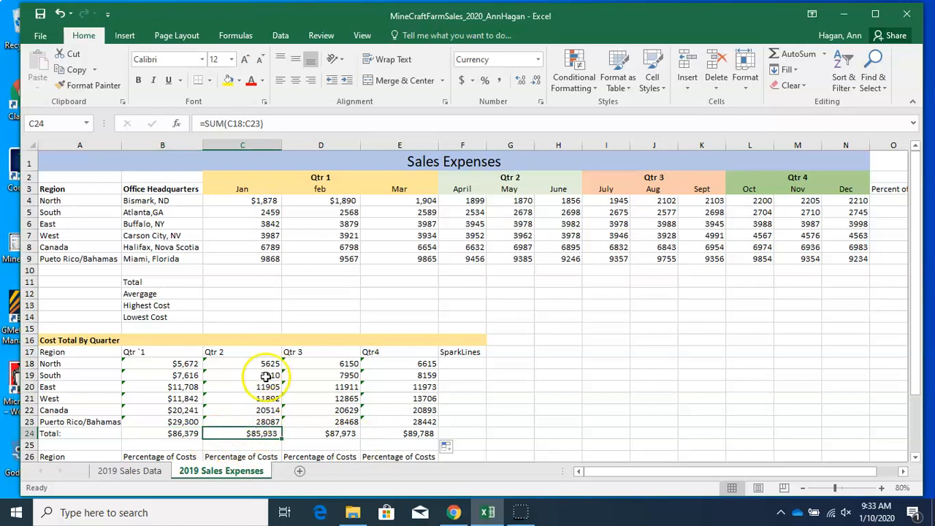
{"action": "left_click", "coordinate": [323, 433]}
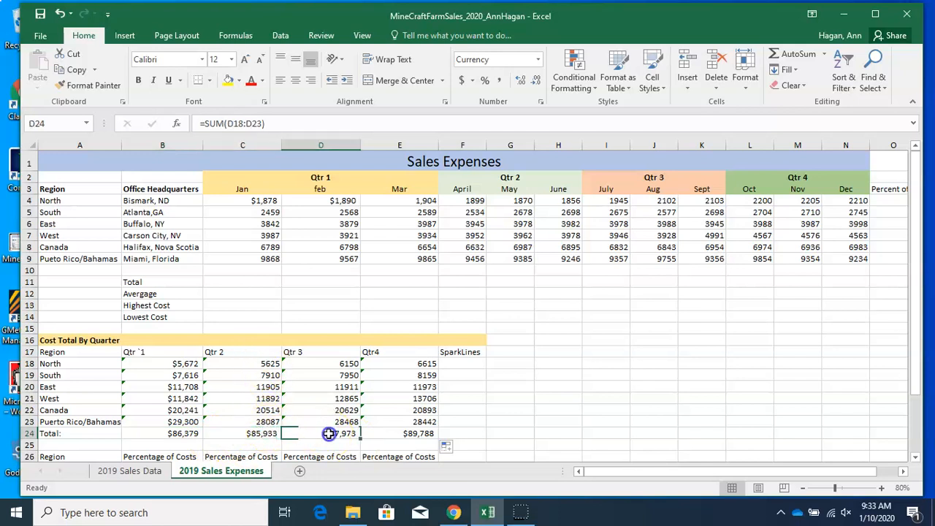
{"action": "left_click", "coordinate": [387, 443]}
{"action": "left_click", "coordinate": [396, 434]}
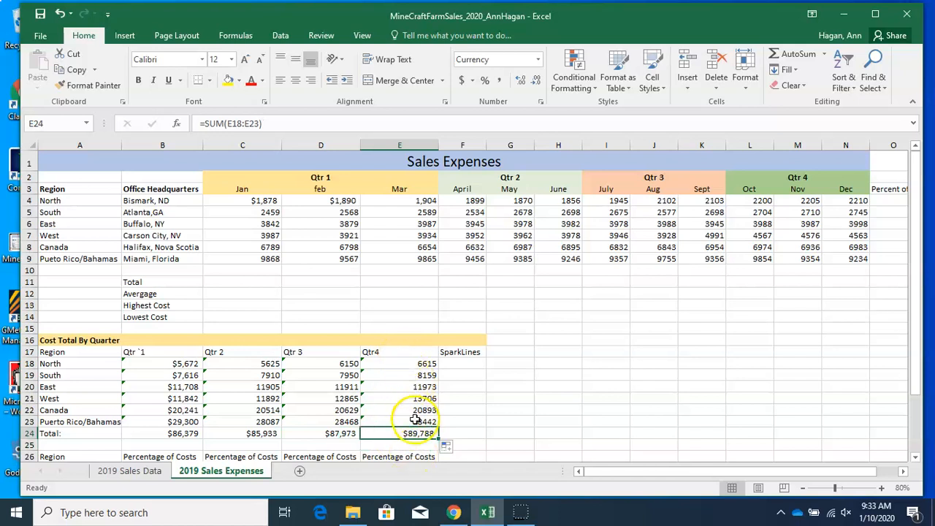
Enter a formula in C27 dividing C18 by the absolute Qtr 2 total $C$24
{"action": "left_click", "coordinate": [478, 409]}
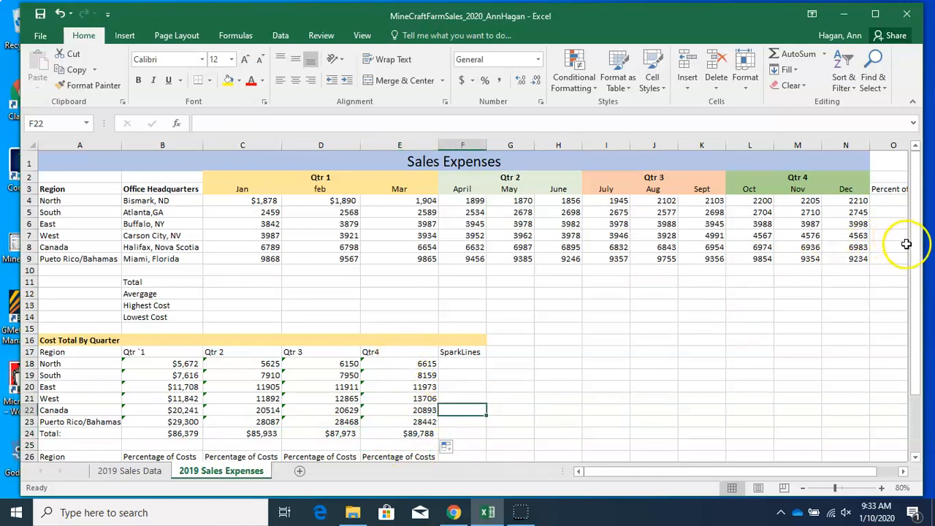
{"action": "left_click_drag", "start_coordinate": [913, 255], "coordinate": [921, 308]}
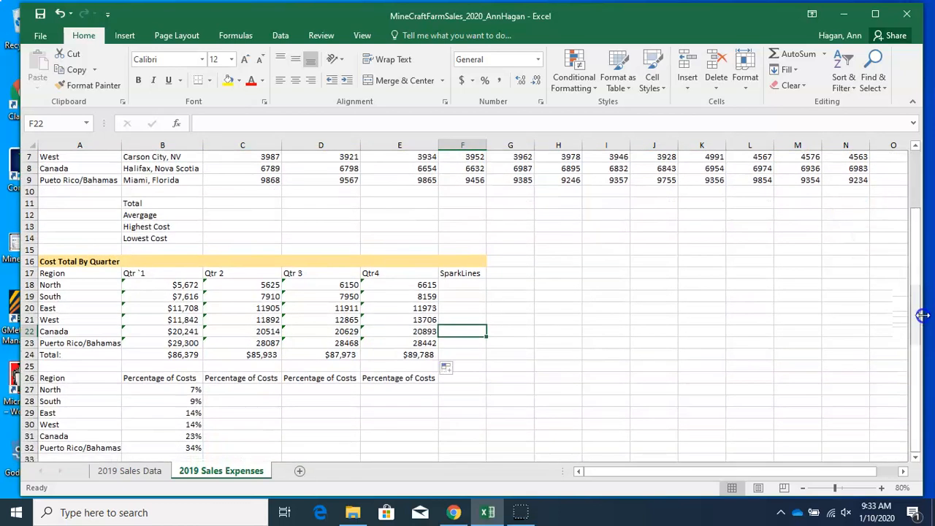
{"action": "left_click", "coordinate": [250, 392]}
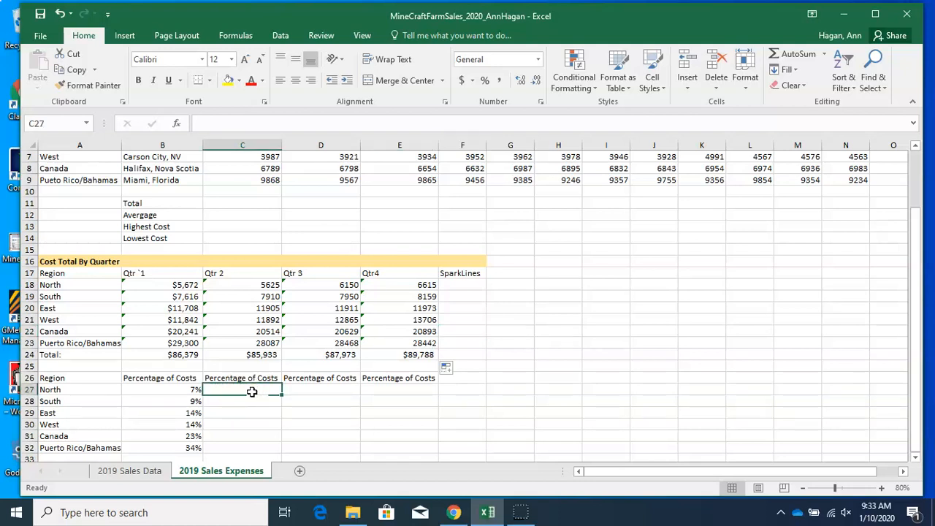
{"action": "left_click", "coordinate": [230, 127]}
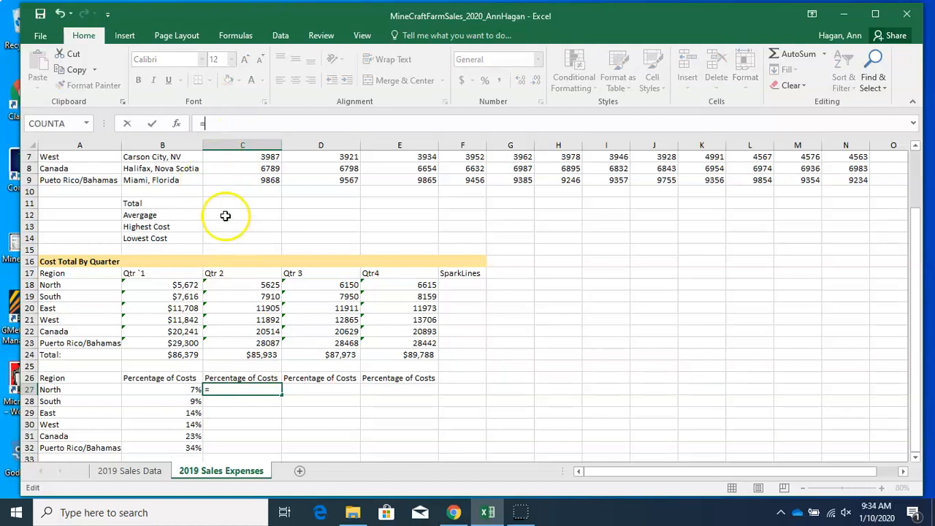
{"action": "left_click", "coordinate": [243, 285]}
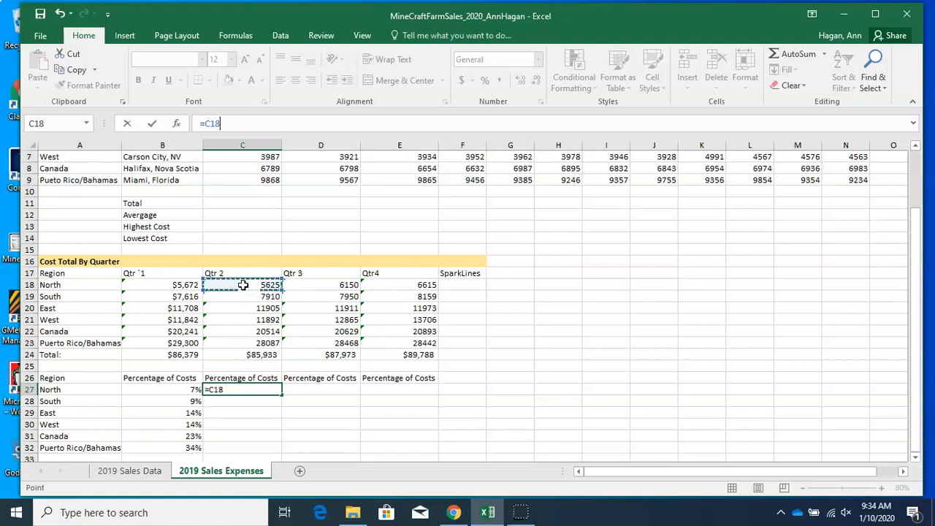
{"action": "type", "text": "/$C$"}
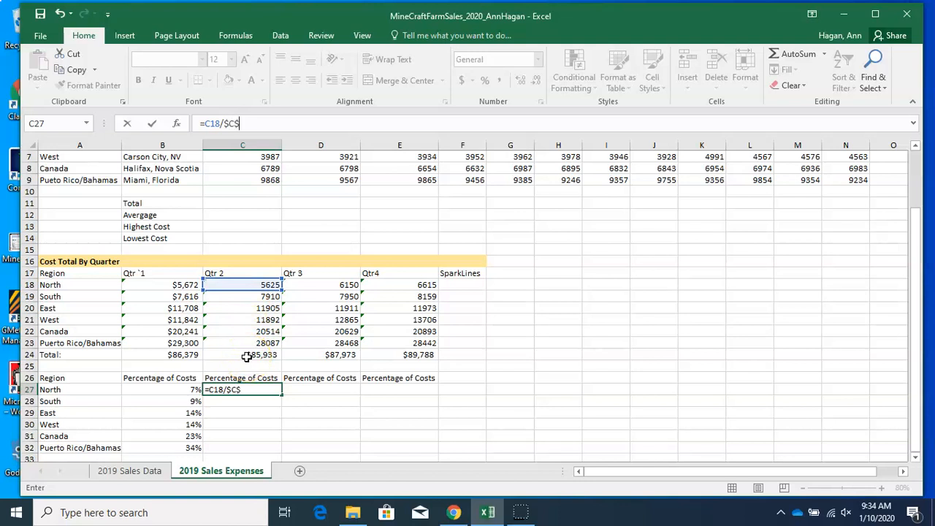
{"action": "type", "text": "24"}
{"action": "key", "text": "Return"}
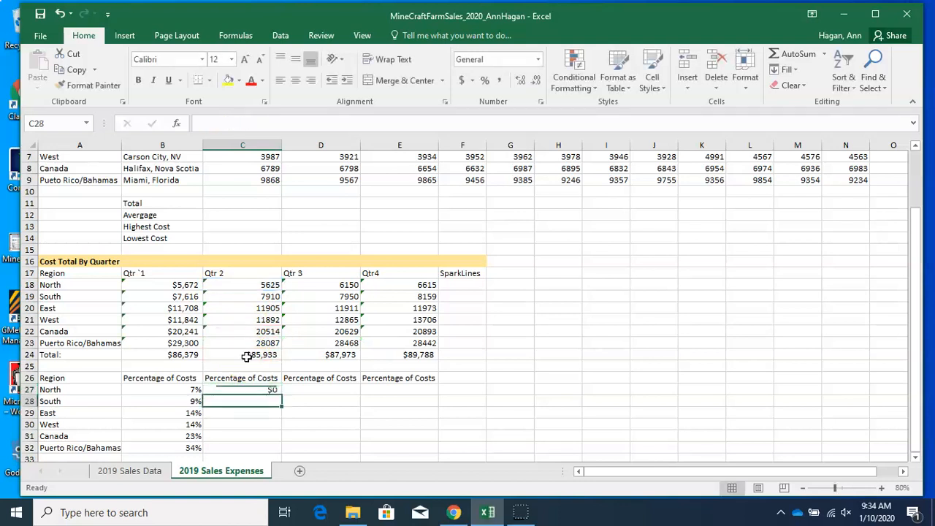
Format C27 as Percentage and fill its formula down through C32
{"action": "left_click", "coordinate": [246, 388]}
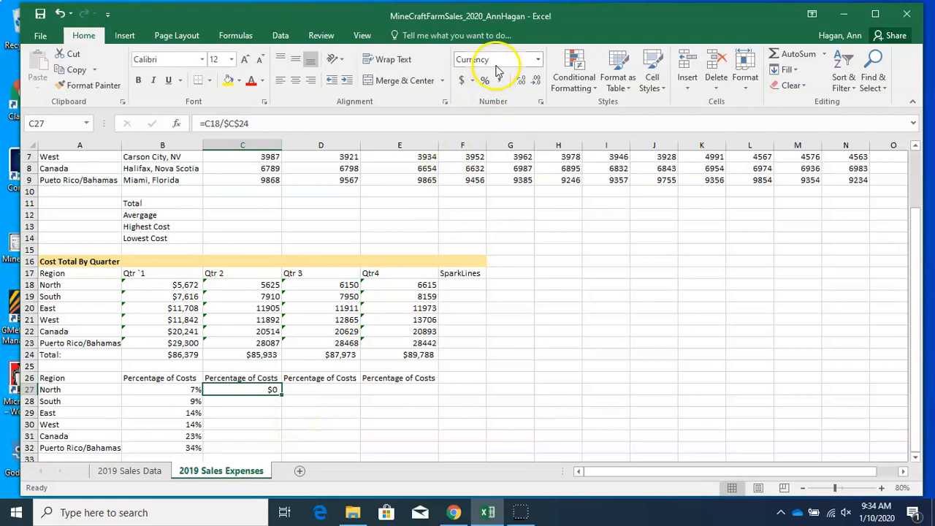
{"action": "left_click", "coordinate": [535, 62]}
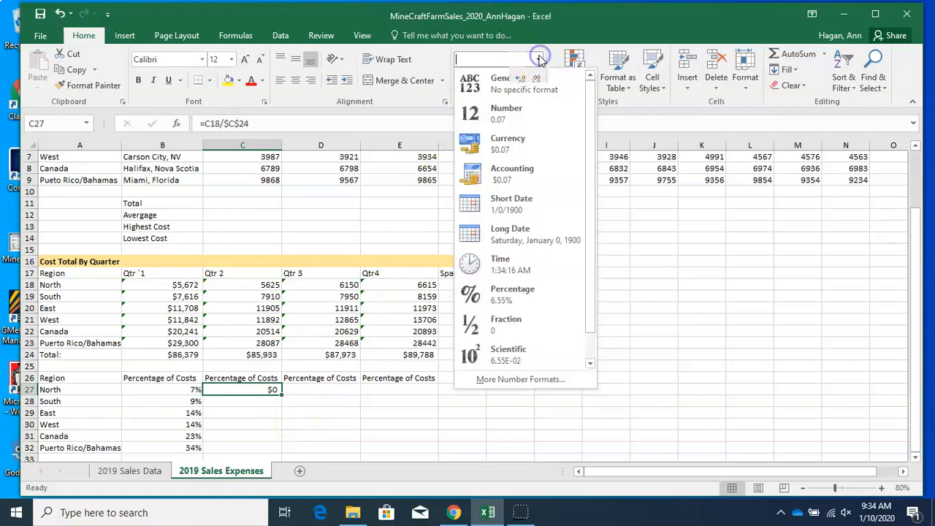
{"action": "left_click", "coordinate": [516, 295]}
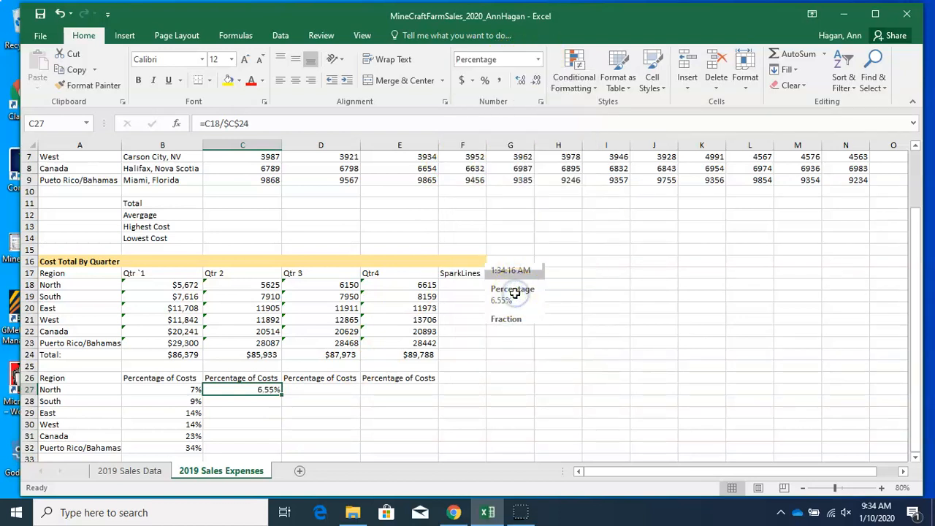
{"action": "left_click_drag", "start_coordinate": [279, 393], "coordinate": [281, 450]}
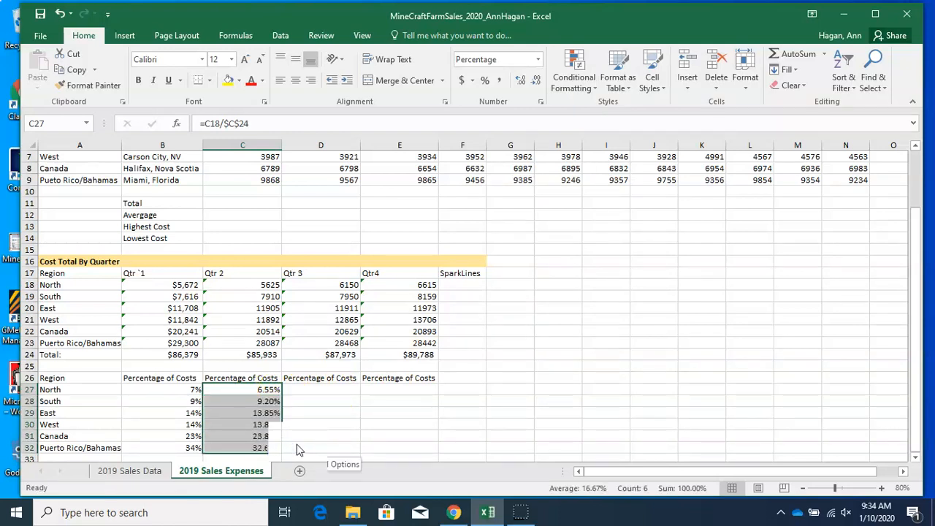
Enter a formula in D27 dividing D18 by the absolute Qtr 3 total $D$24
{"action": "left_click", "coordinate": [314, 390]}
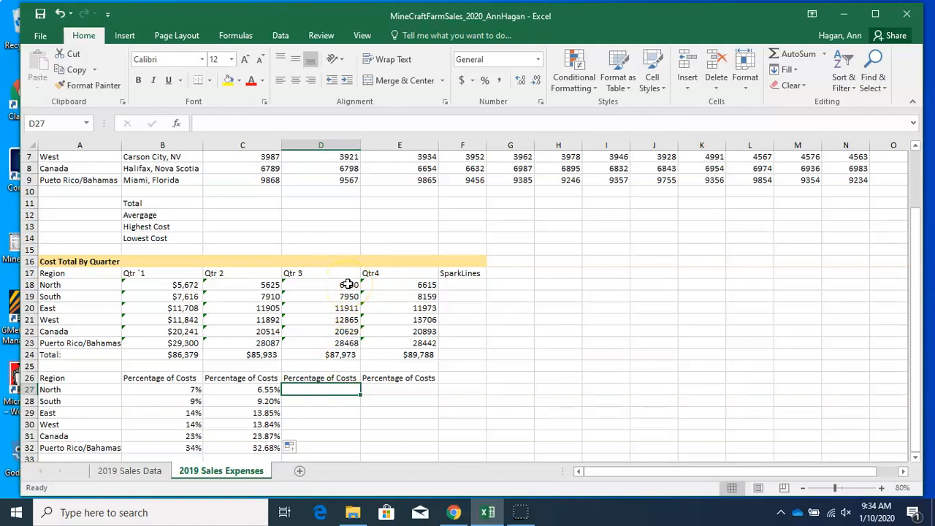
{"action": "left_click", "coordinate": [234, 120]}
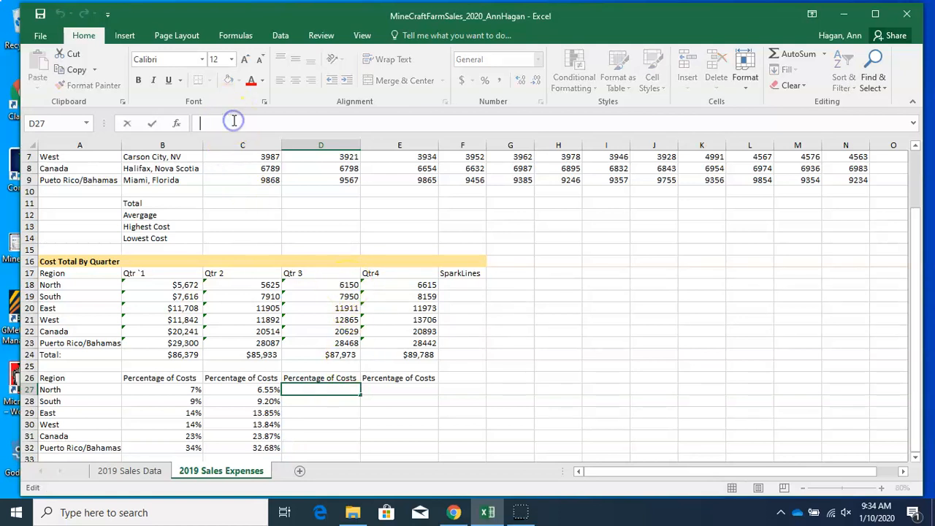
{"action": "type", "text": "="}
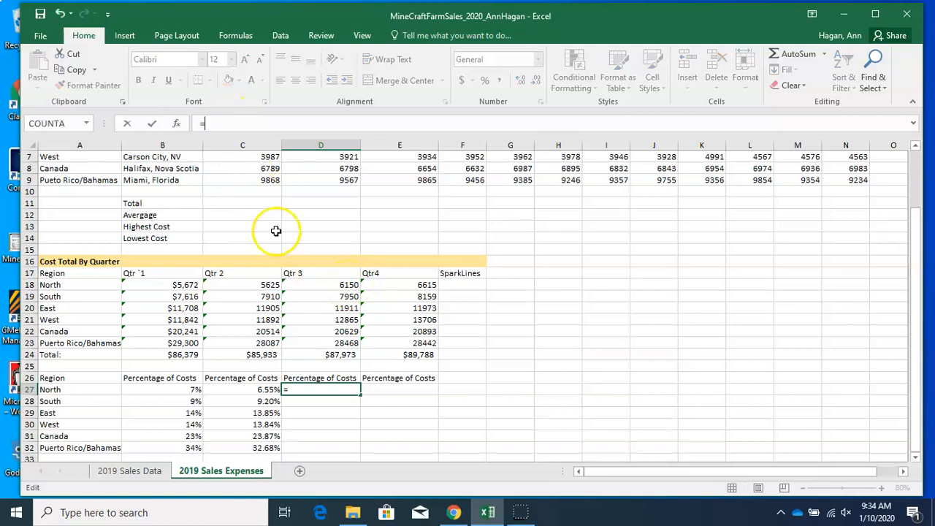
{"action": "left_click", "coordinate": [313, 283]}
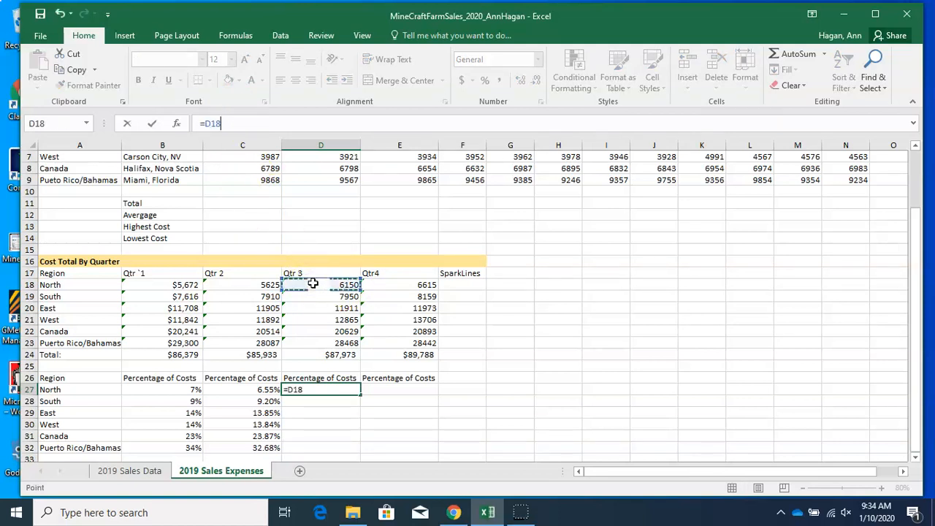
{"action": "type", "text": "/$D24"}
{"action": "key", "text": "BackSpace"}
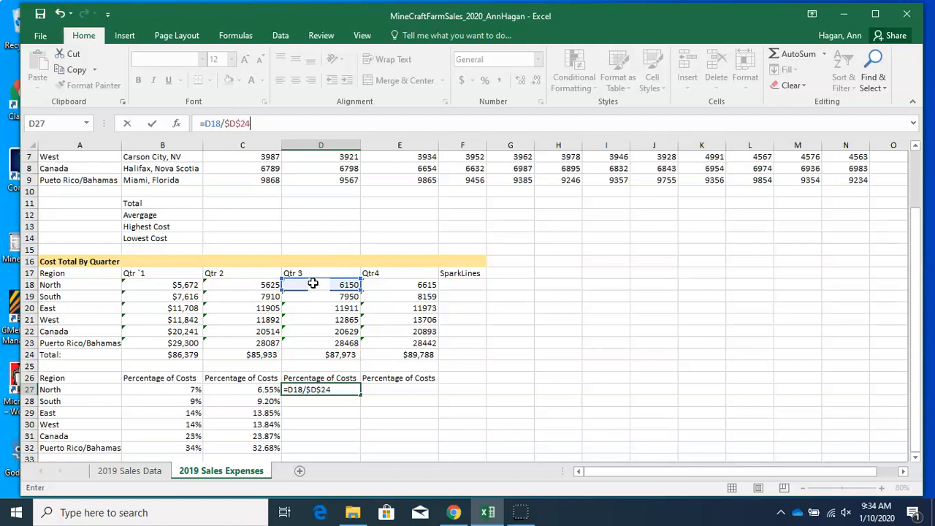
{"action": "key", "text": "Return"}
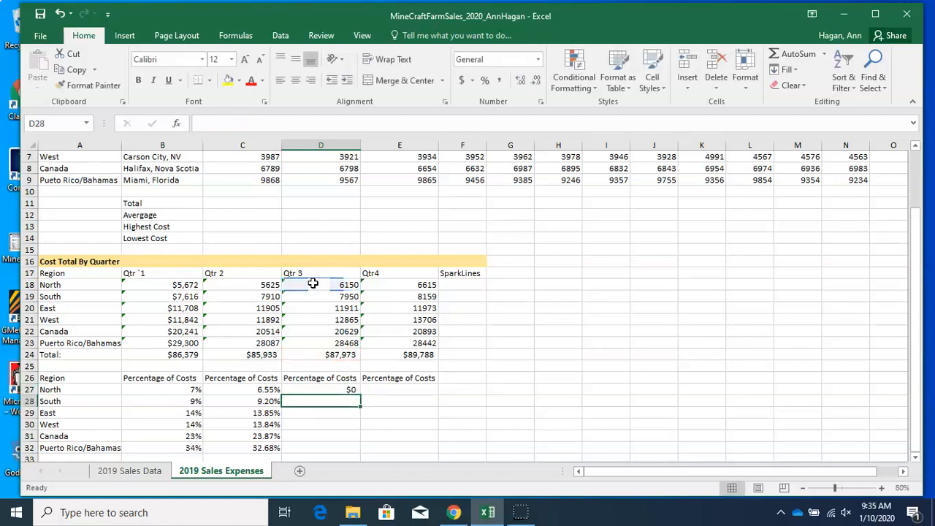
Format D27 as Percentage and fill its formula down through D32
{"action": "left_click", "coordinate": [325, 389]}
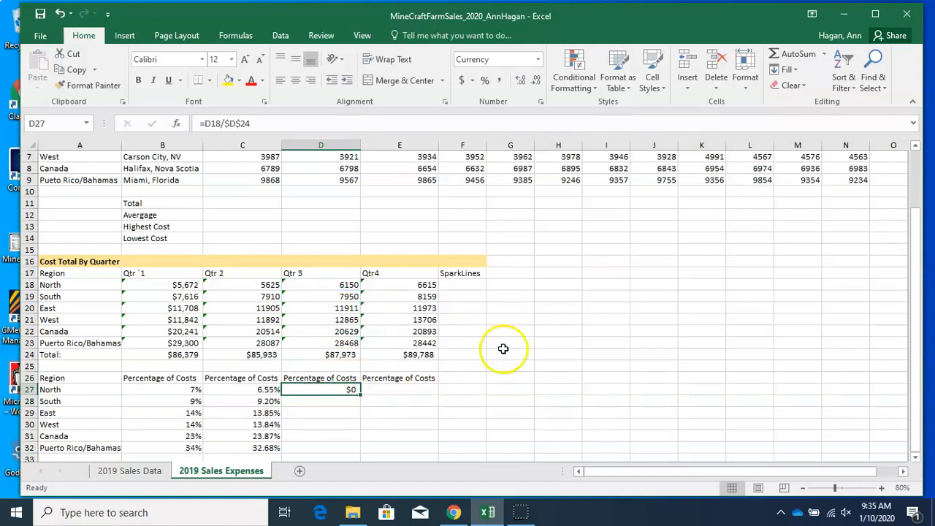
{"action": "left_click", "coordinate": [485, 81]}
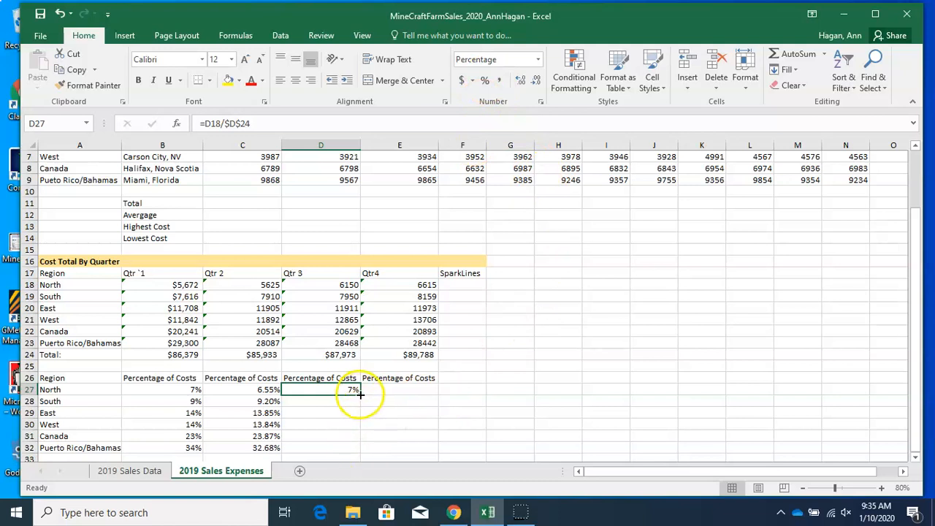
{"action": "left_click_drag", "start_coordinate": [360, 394], "coordinate": [349, 453]}
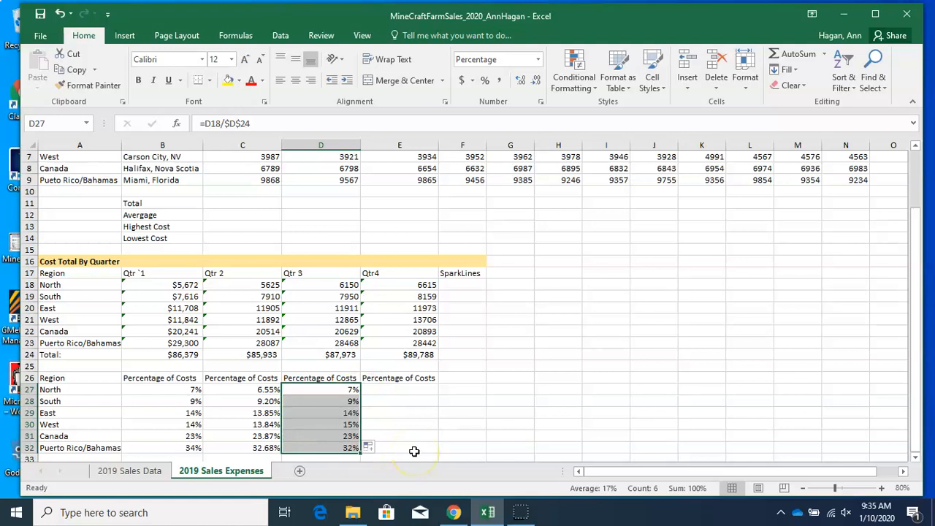
Enter a formula in E27 dividing E18 by the absolute Qtr 4 total $E$24
{"action": "left_click", "coordinate": [408, 391]}
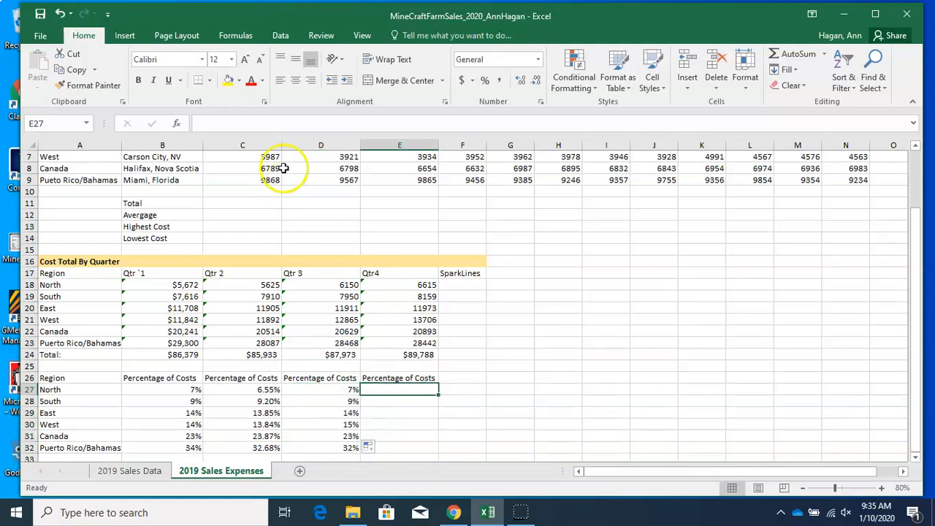
{"action": "left_click", "coordinate": [266, 124]}
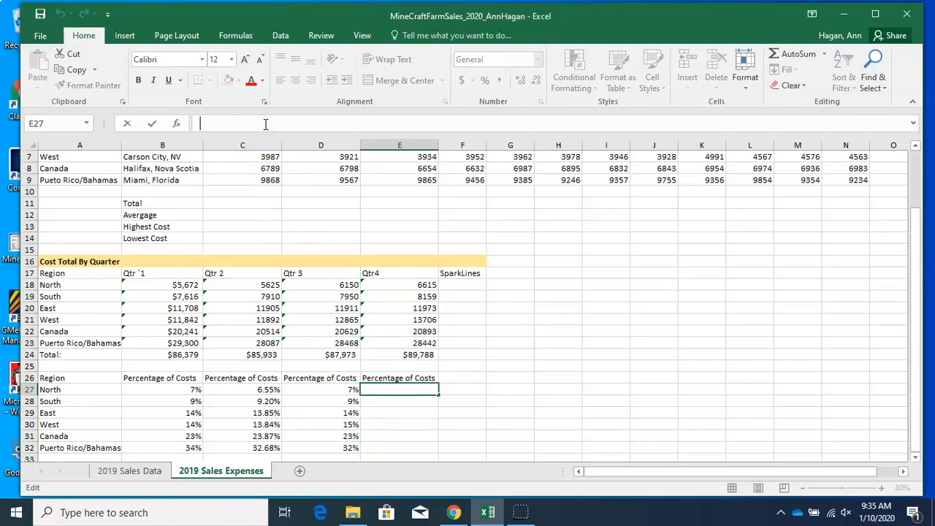
{"action": "type", "text": "="}
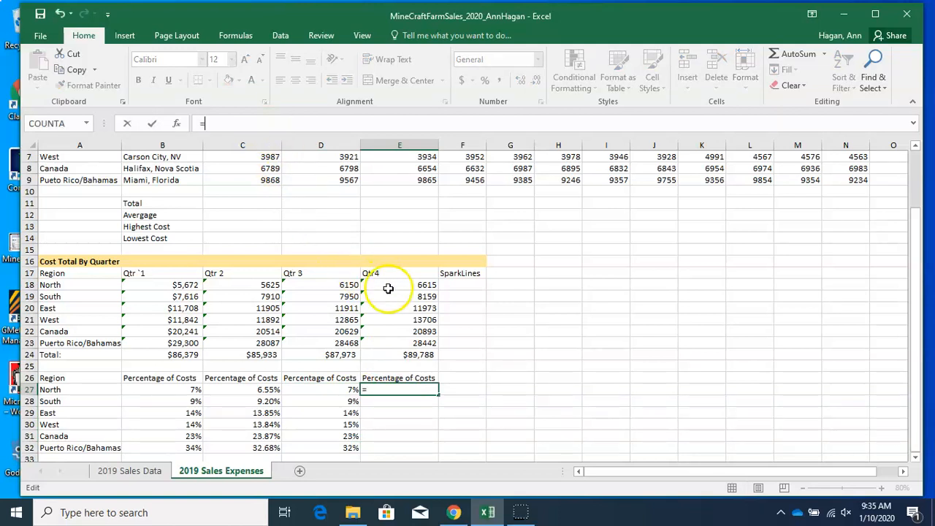
{"action": "left_click", "coordinate": [387, 289]}
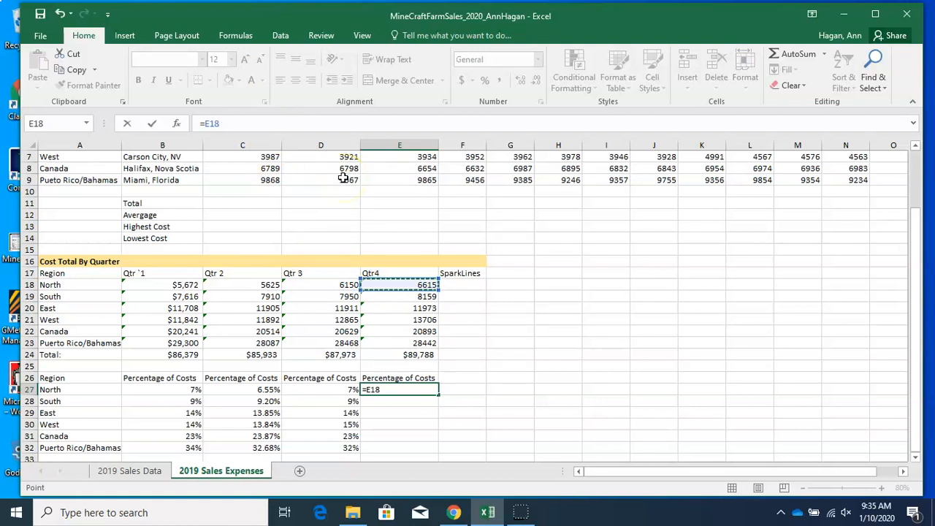
{"action": "type", "text": "/$E"}
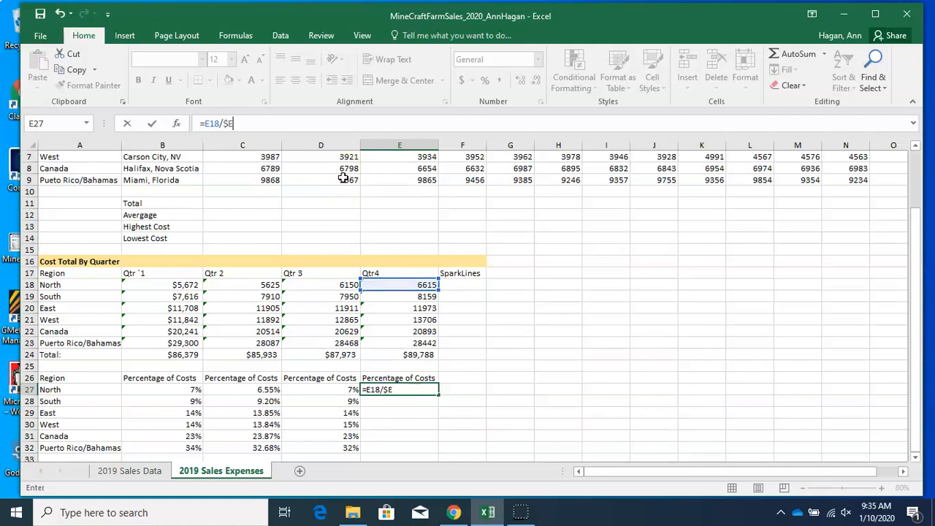
{"action": "type", "text": "$24"}
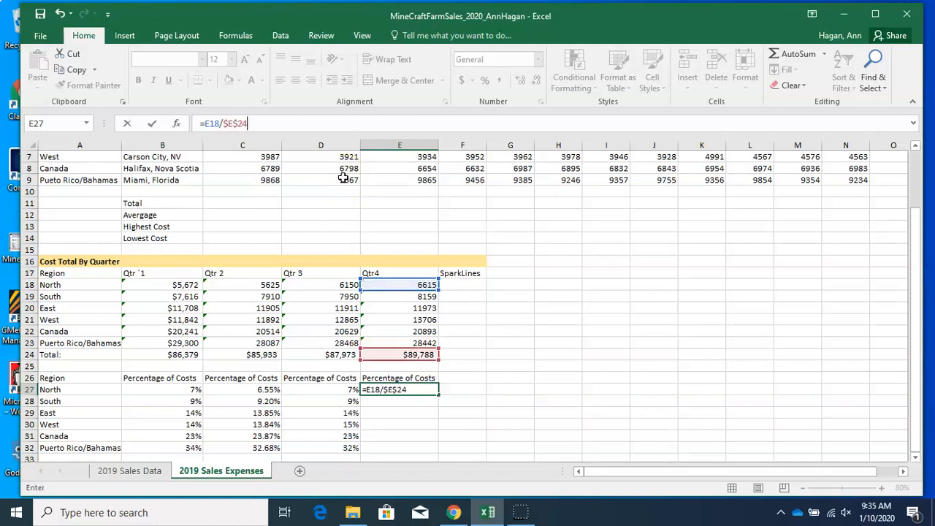
{"action": "key", "text": "Return"}
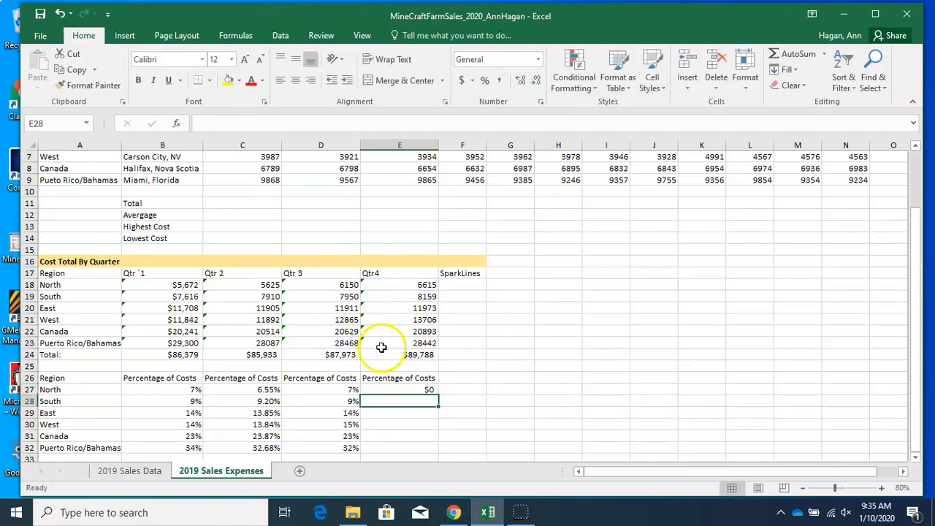
Format E27 as Percentage and fill its formula down through E32
{"action": "left_click", "coordinate": [416, 390]}
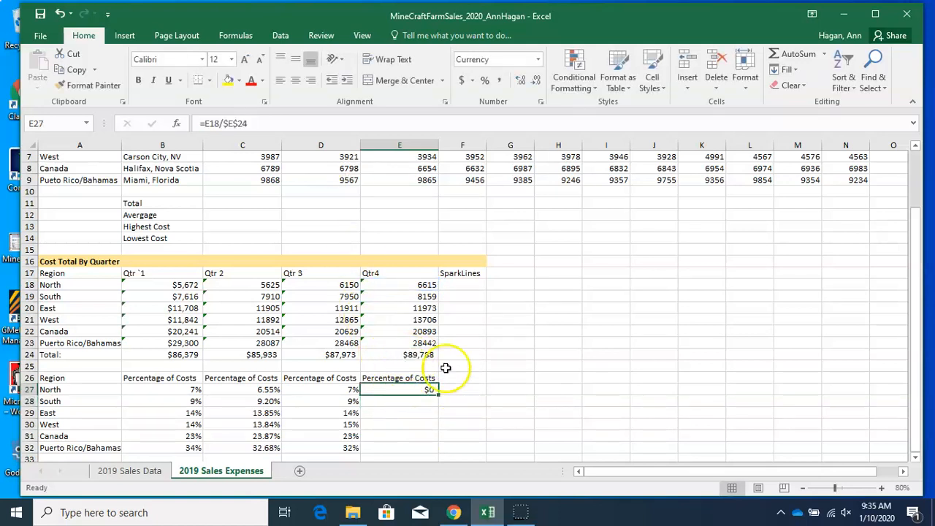
{"action": "left_click", "coordinate": [484, 80]}
{"action": "left_click_drag", "start_coordinate": [438, 395], "coordinate": [440, 449]}
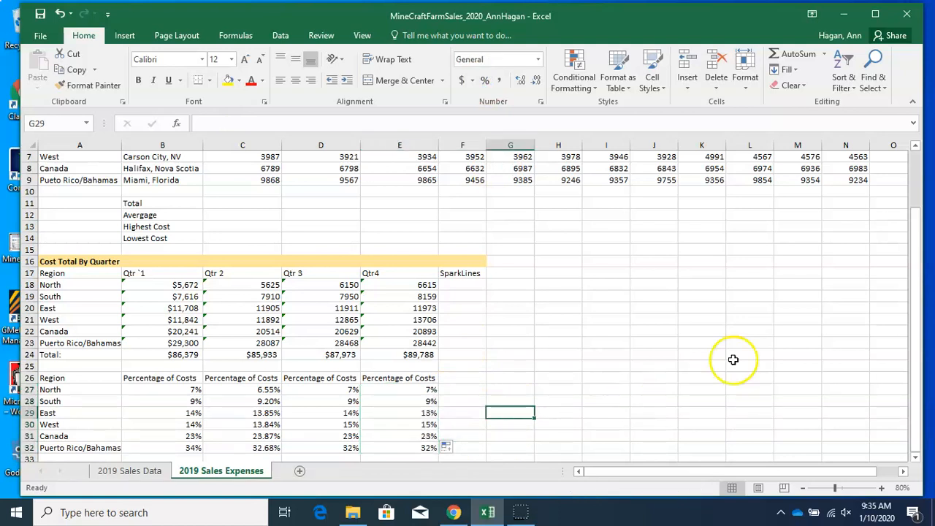
{"action": "left_click_drag", "start_coordinate": [913, 311], "coordinate": [914, 320]}
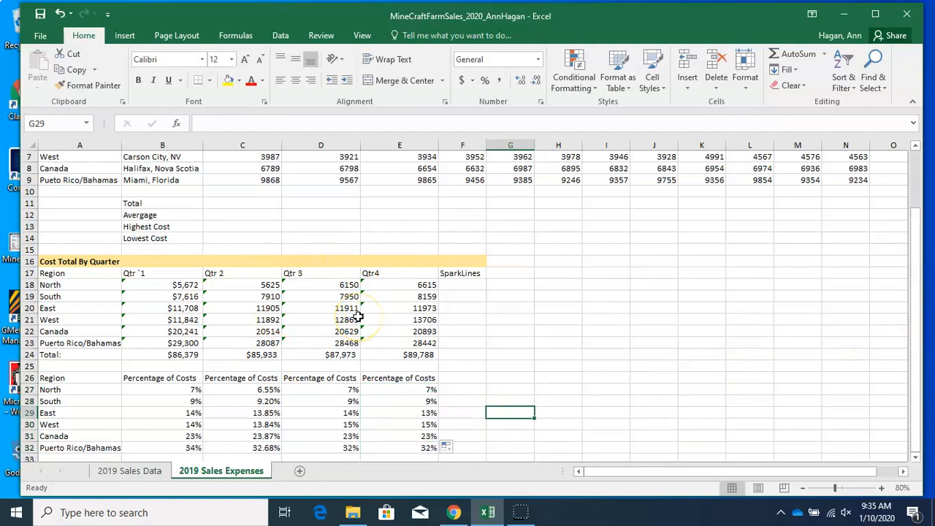
{"action": "left_click", "coordinate": [586, 260]}
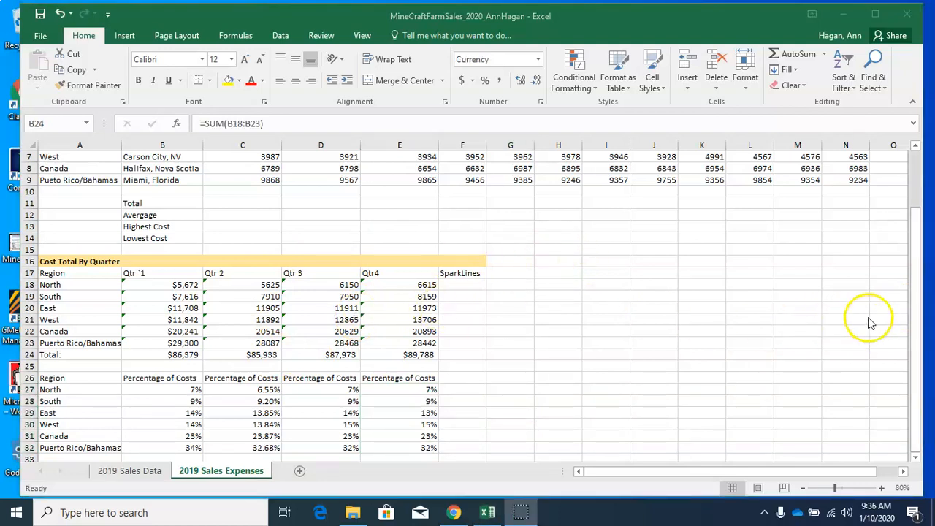
{"action": "left_click", "coordinate": [914, 330]}
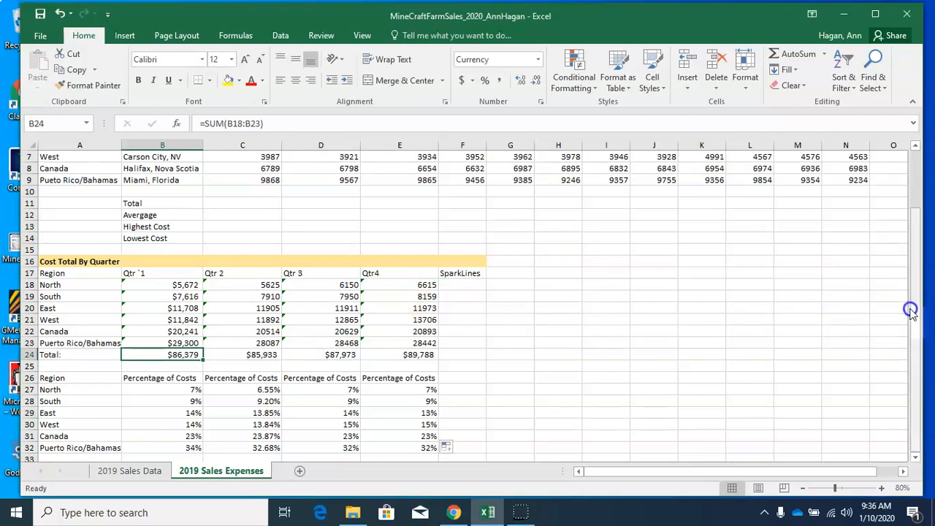
{"action": "scroll", "coordinate": [915, 319], "scroll_direction": "up", "scroll_amount": 2}
{"action": "left_click", "coordinate": [654, 306]}
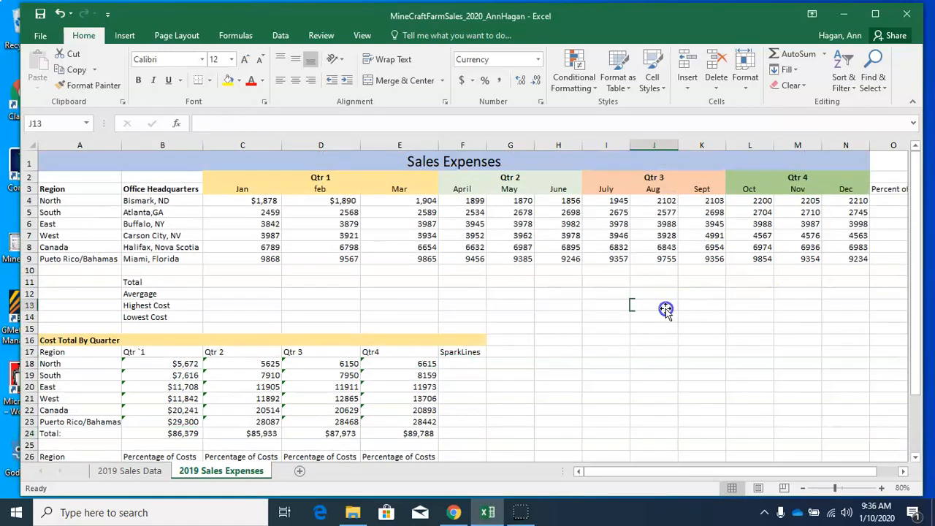